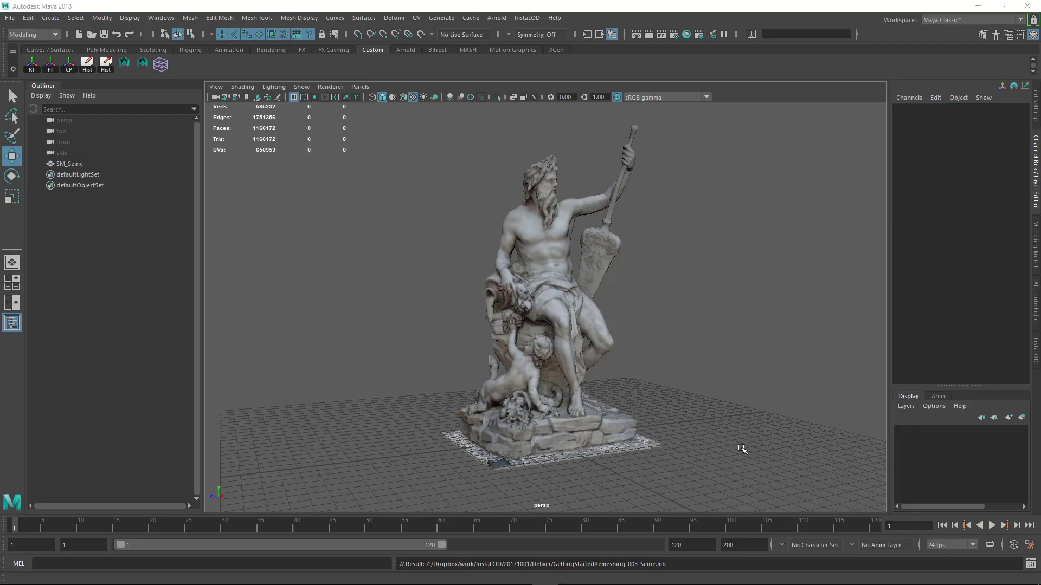
Examine the SM_Seine statue from the front and from beneath its base to see the open underside
{"action": "left_click", "coordinate": [568, 281]}
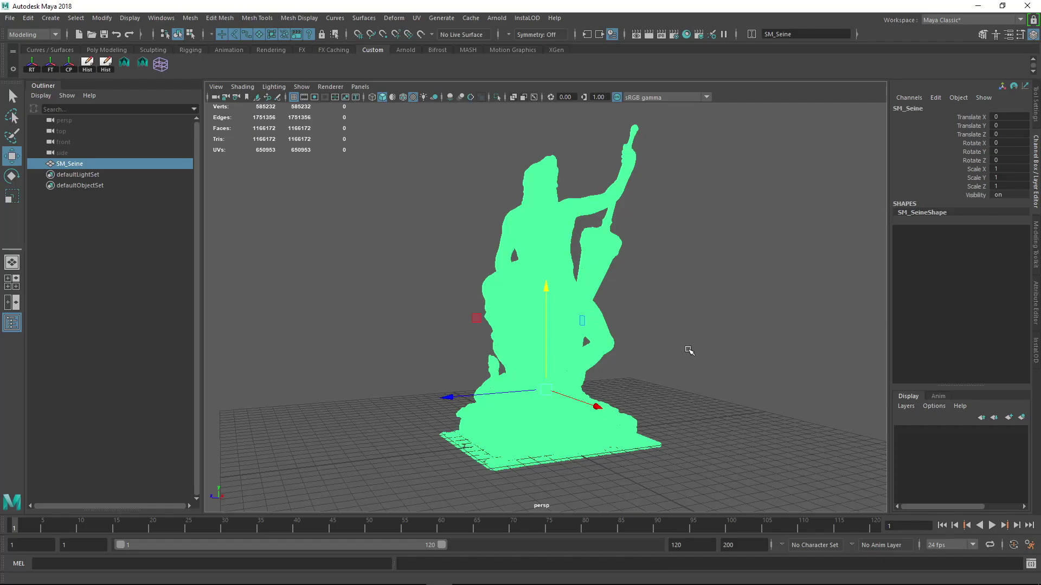
{"action": "left_click", "coordinate": [707, 330]}
{"action": "key", "text": "ctrl+z"}
{"action": "left_click", "coordinate": [674, 312]}
{"action": "scroll", "coordinate": [699, 336], "scroll_direction": "up", "scroll_amount": 8}
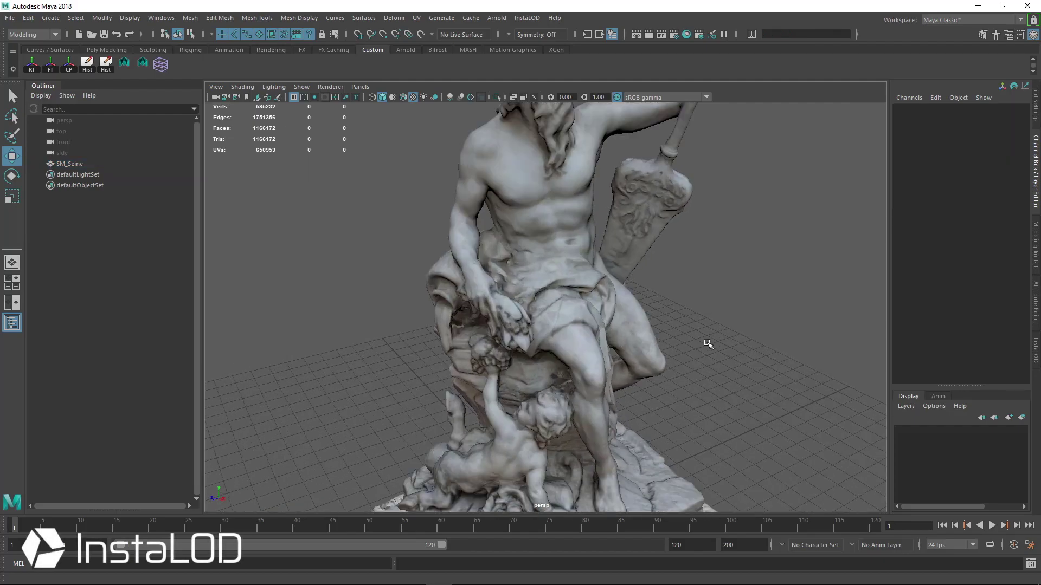
{"action": "left_click_drag", "start_coordinate": [708, 343], "coordinate": [584, 343], "text": "alt"}
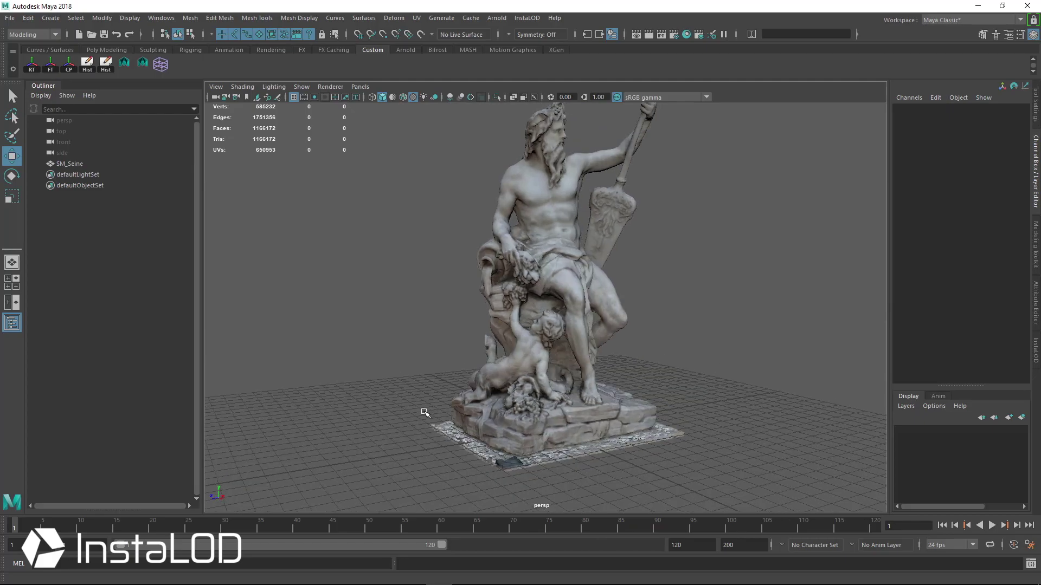
{"action": "left_click_drag", "start_coordinate": [675, 449], "coordinate": [457, 336], "text": "alt"}
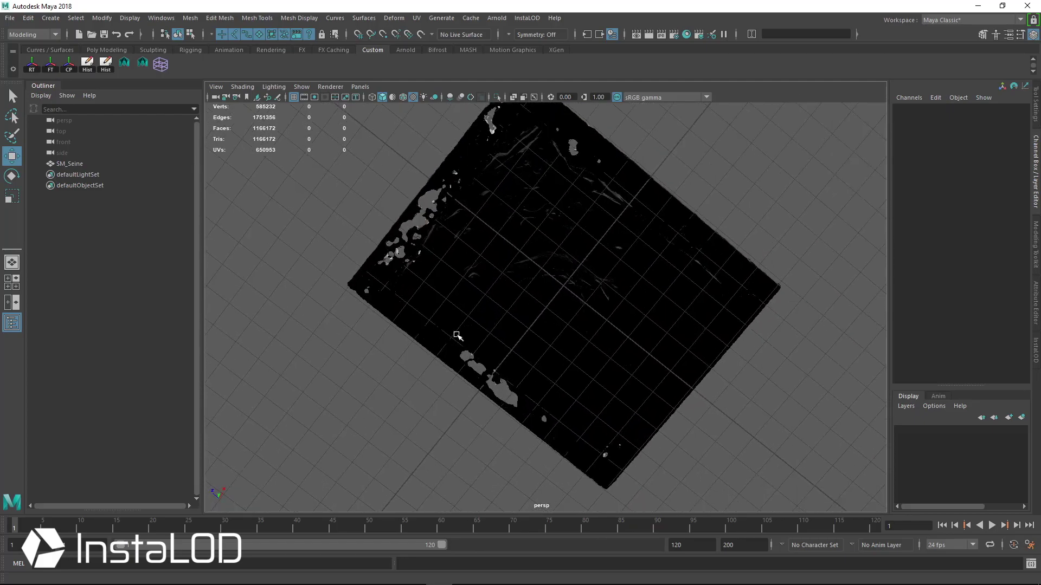
{"action": "left_click_drag", "start_coordinate": [534, 297], "coordinate": [550, 209], "text": "alt"}
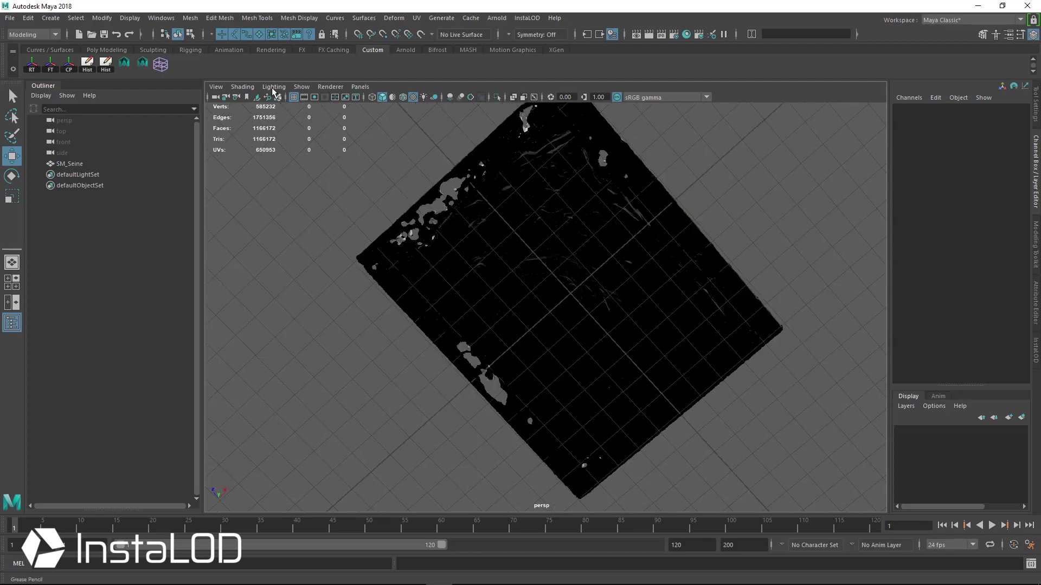
Turn on backface culling for the perspective view and return to the statue's front
{"action": "left_click", "coordinate": [272, 89]}
{"action": "left_click", "coordinate": [323, 239]}
{"action": "left_click_drag", "start_coordinate": [515, 259], "coordinate": [535, 359], "text": "alt"}
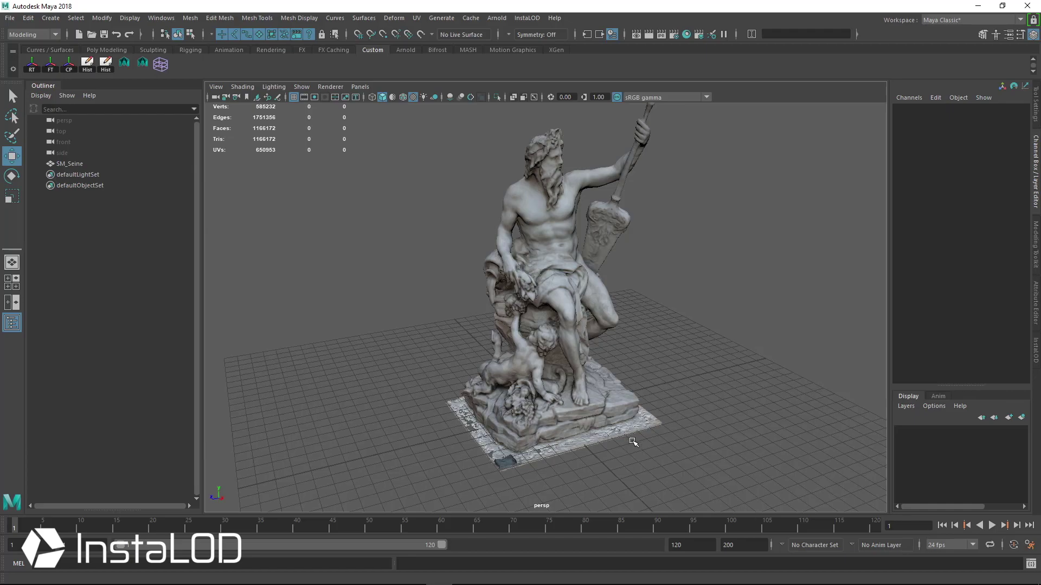
Examine the statue's figure, drapery and rocky pedestal from several front angles
{"action": "left_click_drag", "start_coordinate": [653, 403], "coordinate": [609, 397], "text": "alt"}
{"action": "right_click_drag", "start_coordinate": [609, 397], "coordinate": [650, 389], "text": "alt"}
{"action": "middle_click_drag", "start_coordinate": [650, 389], "coordinate": [594, 385], "text": "alt"}
{"action": "left_click_drag", "start_coordinate": [595, 385], "coordinate": [623, 382], "text": "alt"}
{"action": "middle_click_drag", "start_coordinate": [623, 382], "coordinate": [629, 409], "text": "alt"}
{"action": "scroll", "coordinate": [628, 409], "scroll_direction": "down", "scroll_amount": 3}
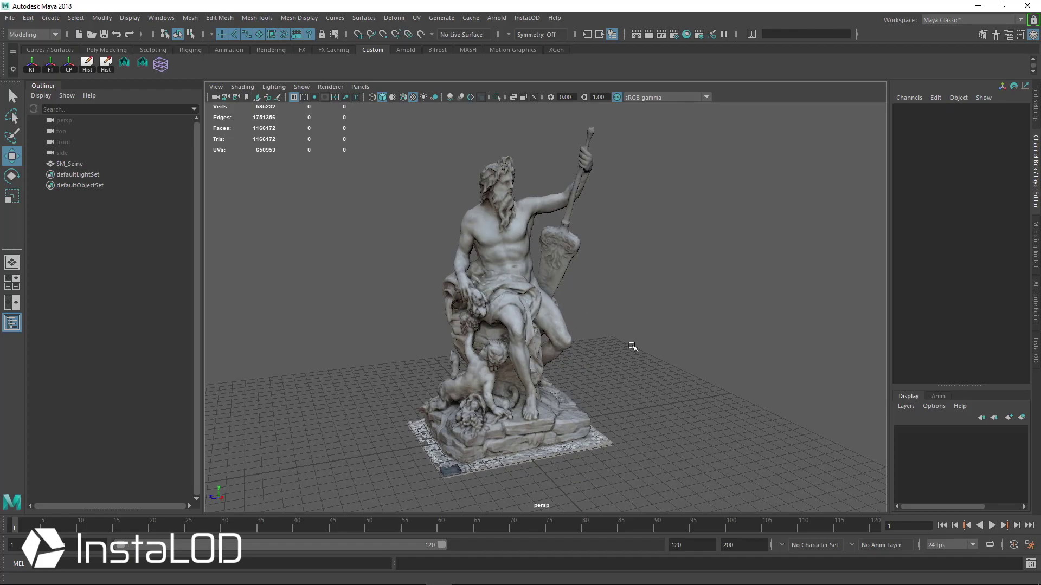
{"action": "left_click_drag", "start_coordinate": [620, 363], "coordinate": [561, 351], "text": "alt"}
{"action": "right_click_drag", "start_coordinate": [562, 351], "coordinate": [608, 335], "text": "alt"}
{"action": "middle_click_drag", "start_coordinate": [608, 335], "coordinate": [595, 305], "text": "alt"}
{"action": "left_click_drag", "start_coordinate": [595, 304], "coordinate": [618, 327], "text": "alt"}
{"action": "right_click_drag", "start_coordinate": [617, 326], "coordinate": [640, 326], "text": "alt"}
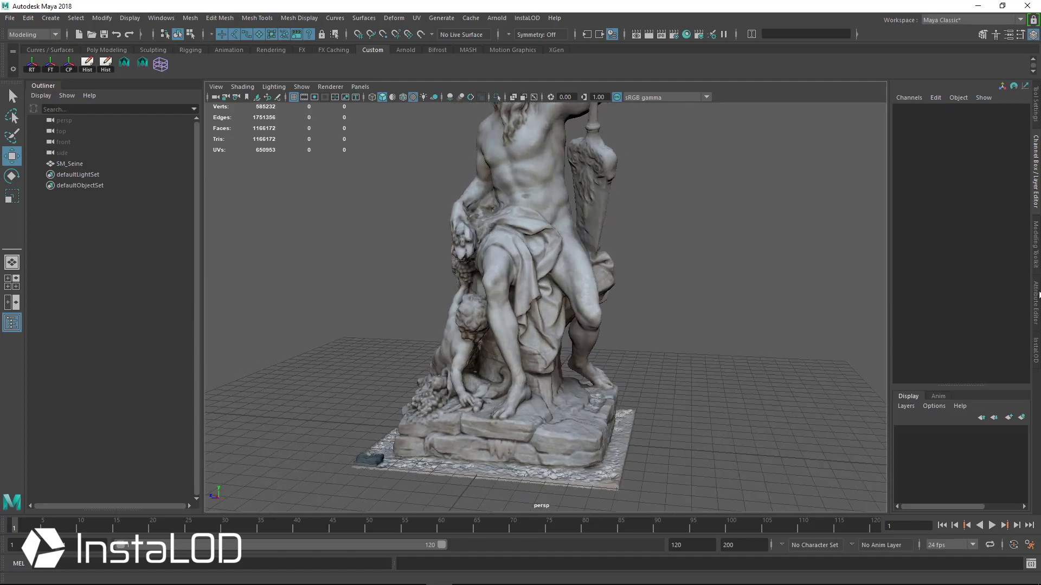
In the InstaLOD Remesh settings, set Fuzzy Face Count Target to Lowest and the Surface Construction resolution to Normal
{"action": "left_click", "coordinate": [1036, 350]}
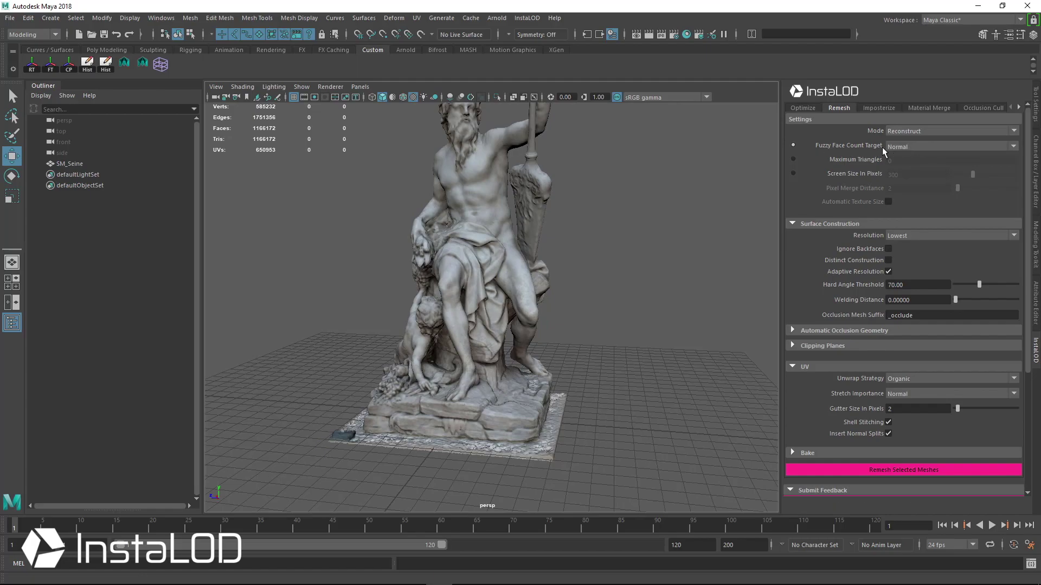
{"action": "left_click", "coordinate": [901, 146]}
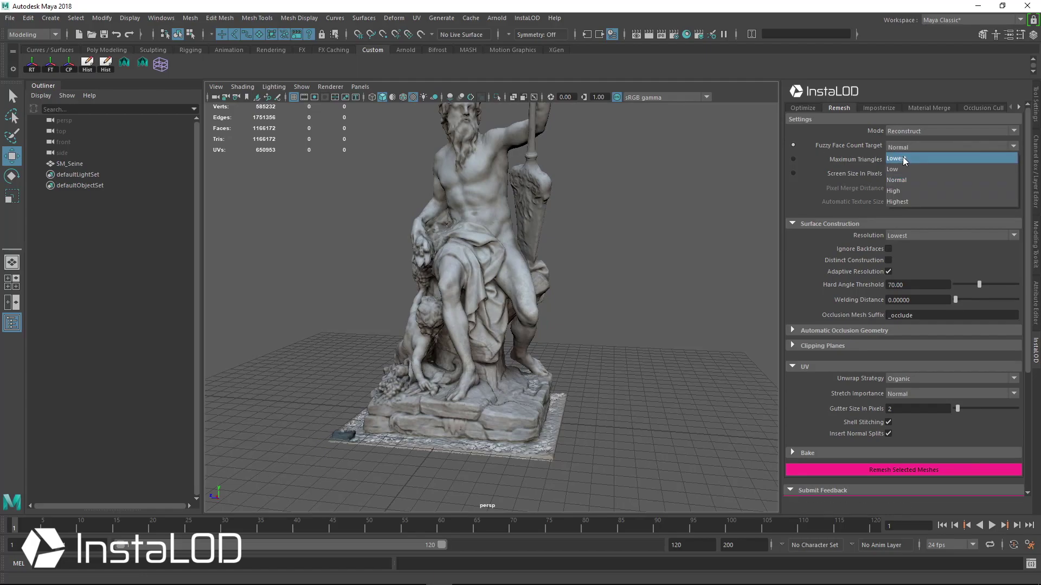
{"action": "left_click", "coordinate": [902, 158]}
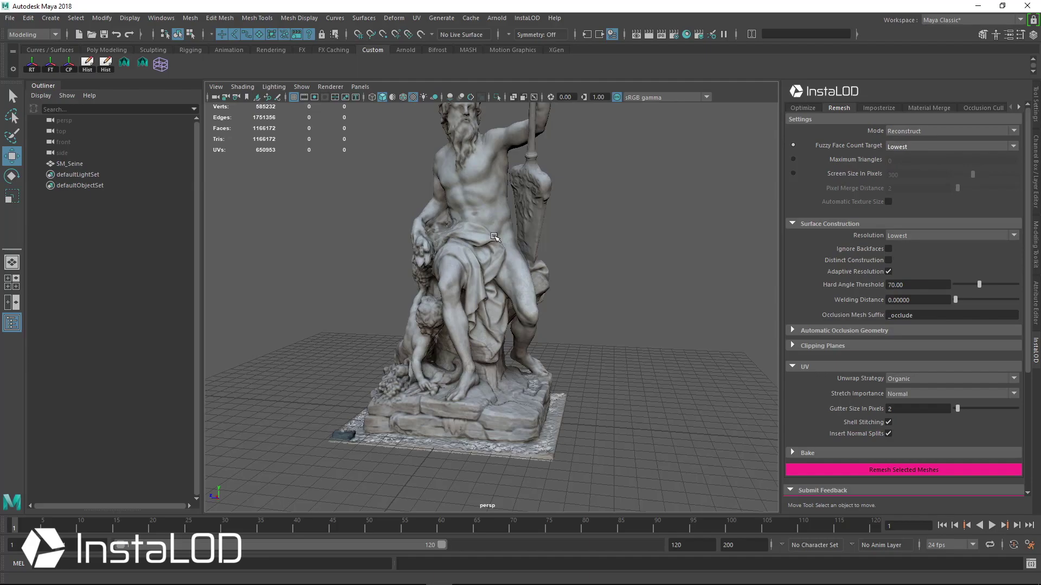
{"action": "left_click", "coordinate": [921, 235]}
{"action": "left_click", "coordinate": [913, 268]}
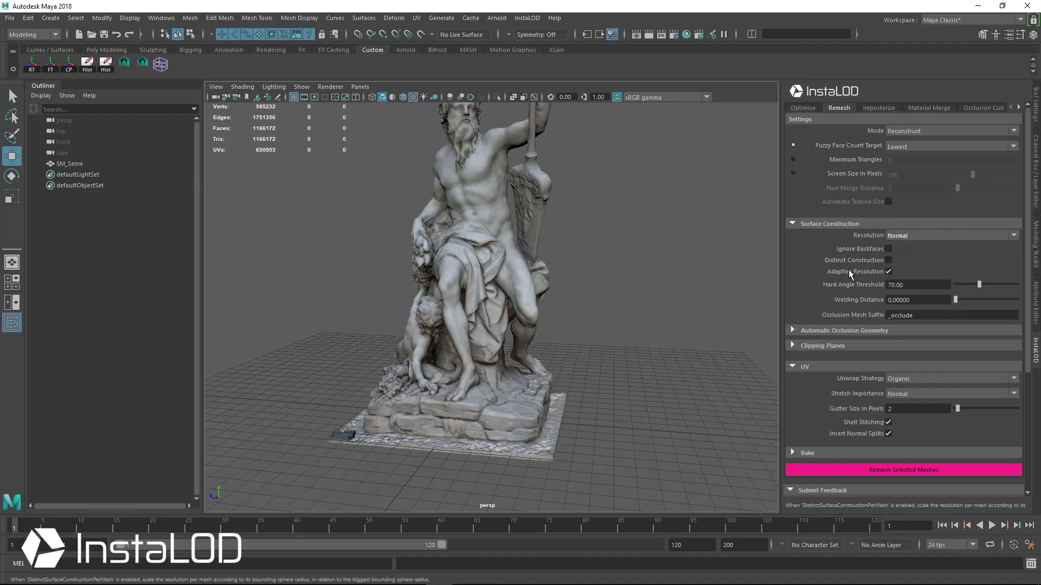
Set the remesh UV unwrap strategy to Auto and collapse the UV settings
{"action": "left_click", "coordinate": [899, 379]}
{"action": "left_click", "coordinate": [918, 422]}
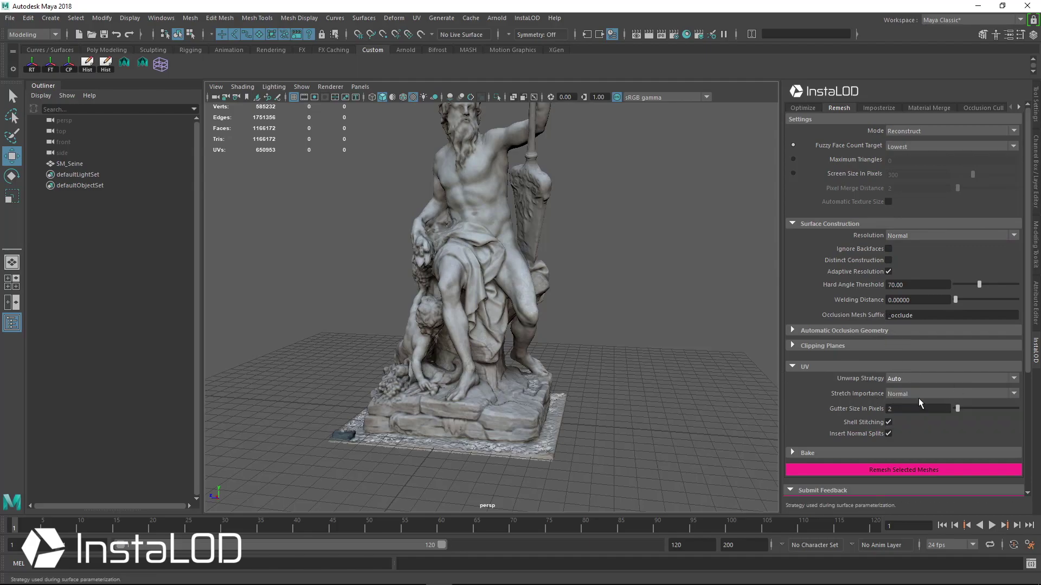
{"action": "left_click", "coordinate": [817, 365]}
{"action": "scroll", "coordinate": [926, 304], "scroll_direction": "up", "scroll_amount": 2}
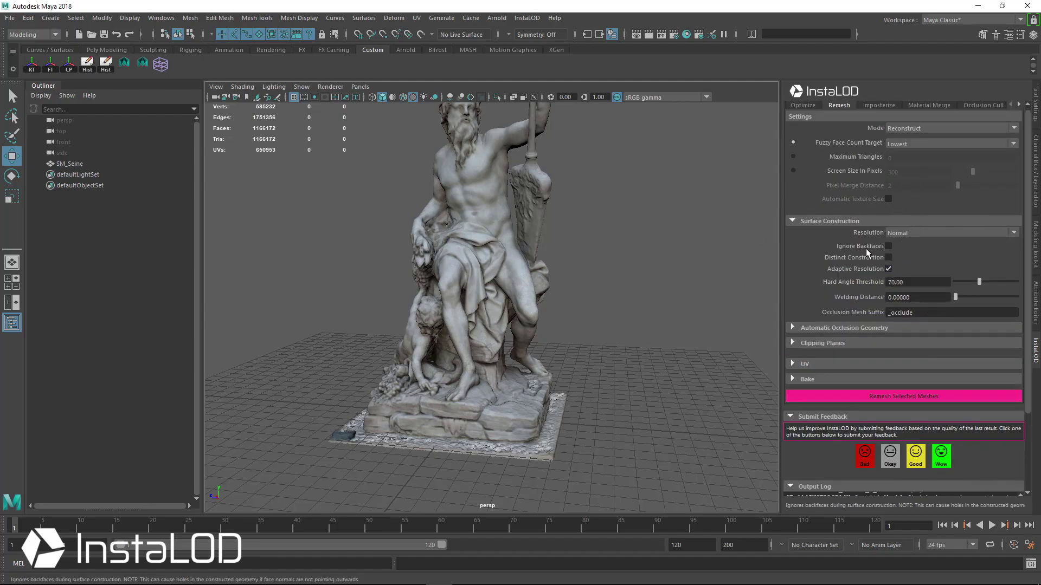
Enable Ignore Backfaces for surface construction and check the statue's underside
{"action": "mouse_move", "coordinate": [866, 248]}
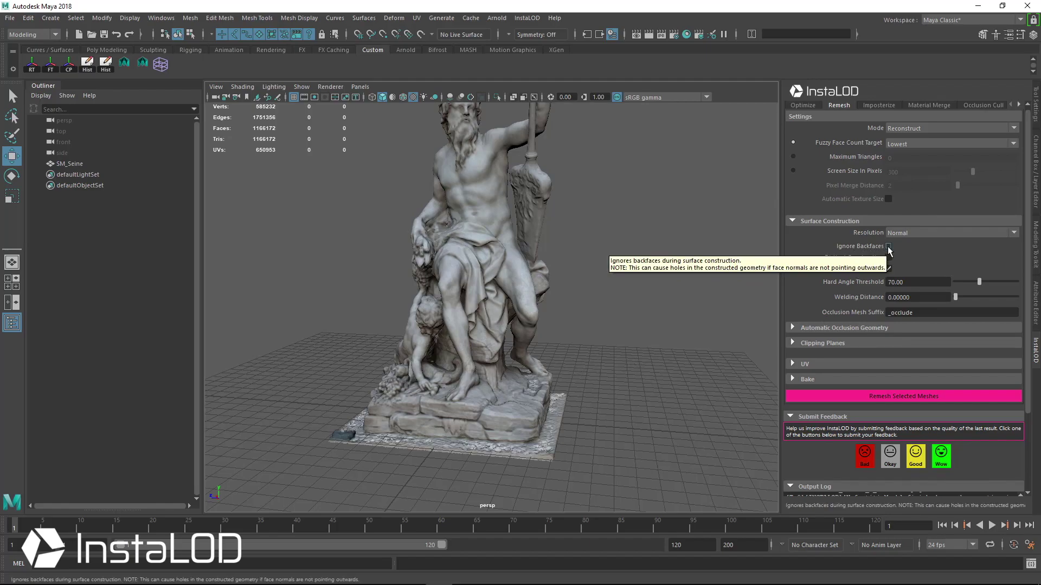
{"action": "left_click", "coordinate": [889, 247]}
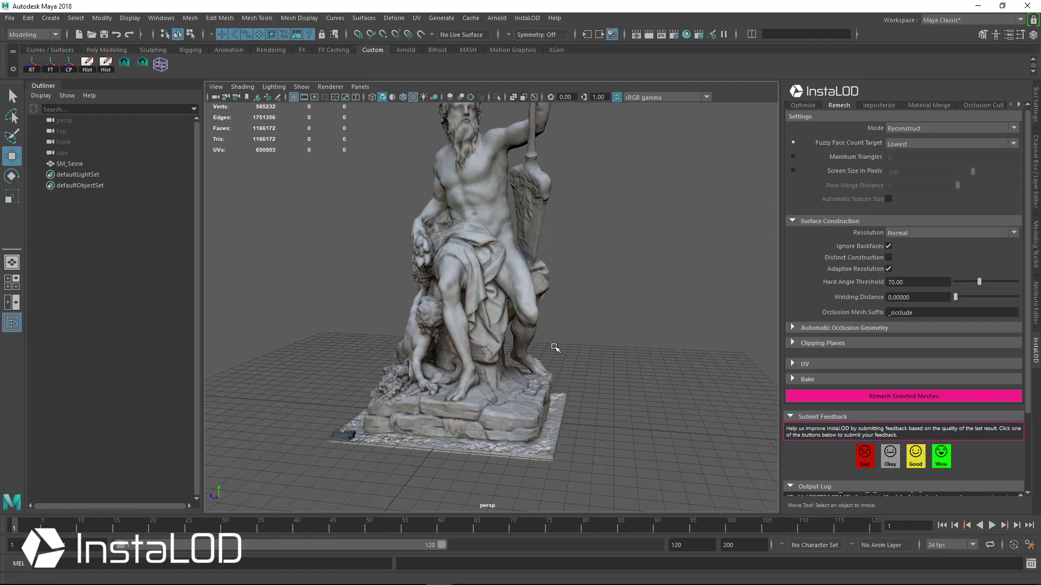
{"action": "left_click_drag", "start_coordinate": [574, 233], "coordinate": [622, 249], "text": "alt"}
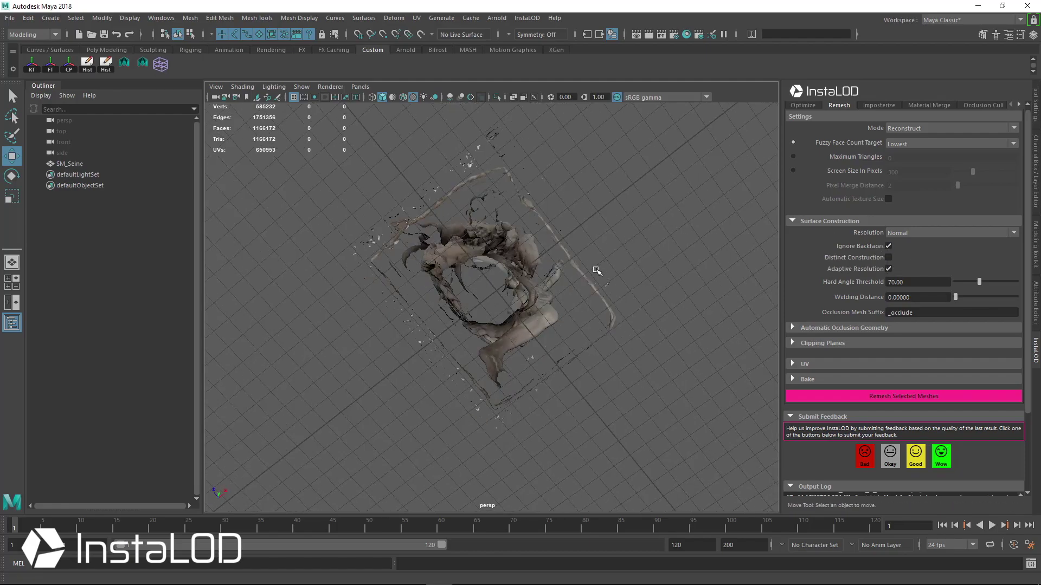
{"action": "left_click_drag", "start_coordinate": [618, 228], "coordinate": [493, 312], "text": "alt"}
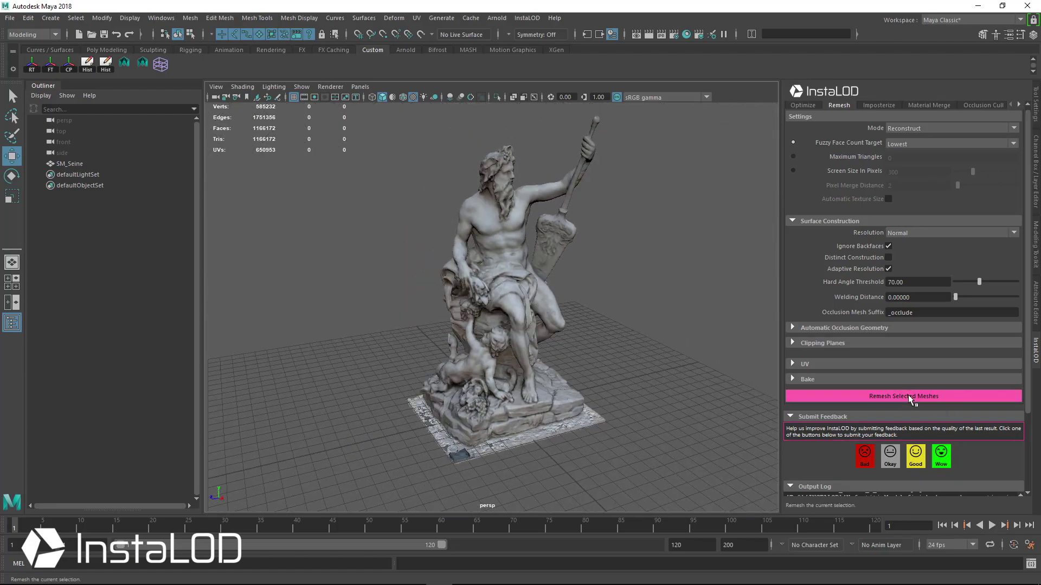
Select the SM_Seine mesh and remesh it with the configured InstaLOD settings
{"action": "left_click", "coordinate": [908, 394]}
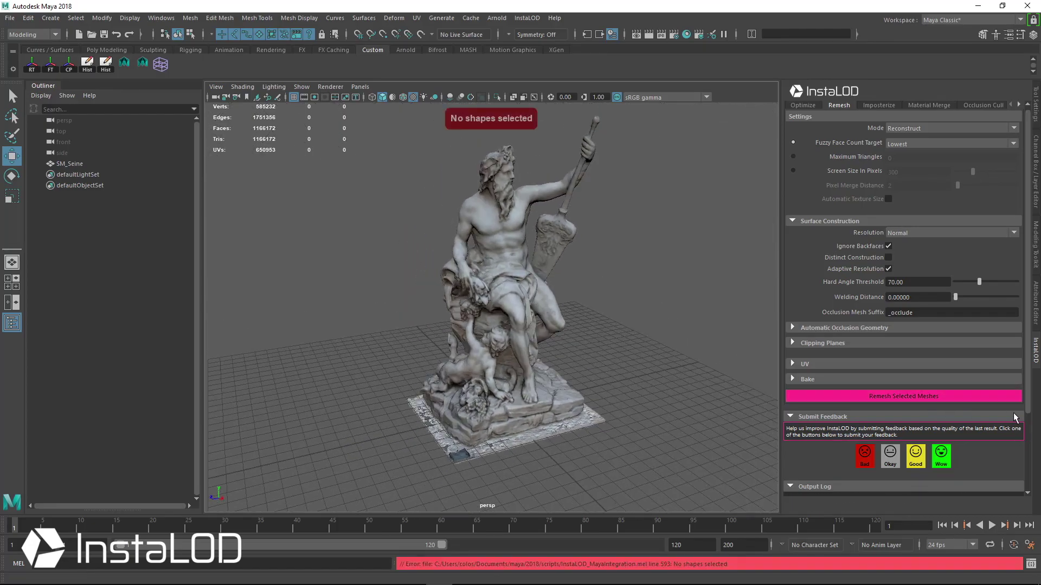
{"action": "left_click", "coordinate": [88, 174]}
{"action": "left_click", "coordinate": [82, 163]}
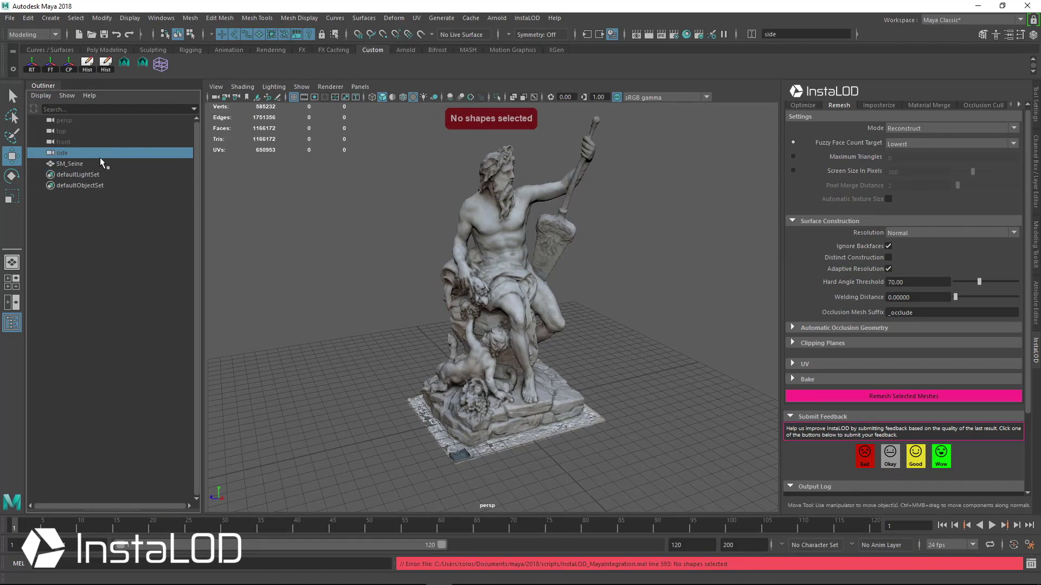
{"action": "left_click", "coordinate": [908, 395]}
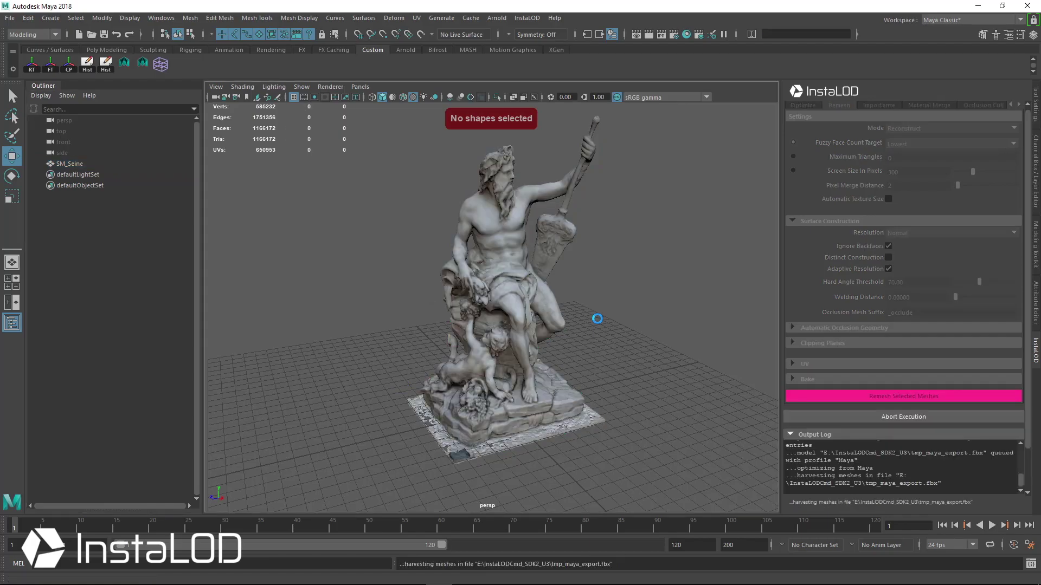
Examine the original statue's water urn, child figure and carved details up close while the remesh runs
{"action": "left_click_drag", "start_coordinate": [586, 322], "coordinate": [642, 265], "text": "alt"}
{"action": "scroll", "coordinate": [619, 308], "scroll_direction": "up", "scroll_amount": 5}
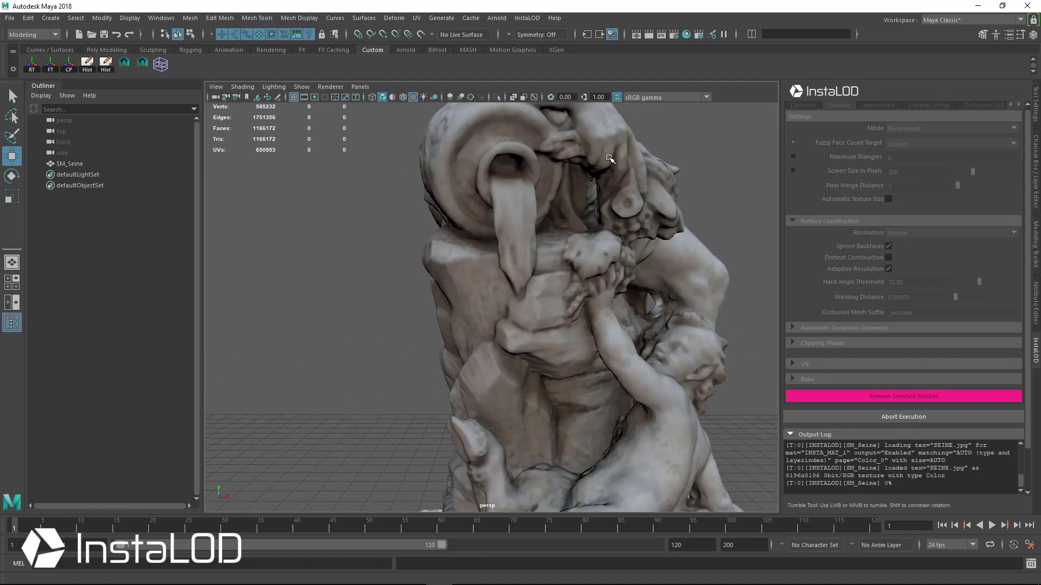
{"action": "left_click_drag", "start_coordinate": [589, 228], "coordinate": [630, 237], "text": "alt"}
{"action": "scroll", "coordinate": [658, 290], "scroll_direction": "up", "scroll_amount": 4}
{"action": "left_click_drag", "start_coordinate": [707, 369], "coordinate": [590, 298], "text": "alt"}
{"action": "left_click_drag", "start_coordinate": [612, 336], "coordinate": [453, 342], "text": "alt"}
{"action": "scroll", "coordinate": [605, 368], "scroll_direction": "down", "scroll_amount": 3}
{"action": "scroll", "coordinate": [482, 324], "scroll_direction": "down", "scroll_amount": 3}
{"action": "scroll", "coordinate": [484, 324], "scroll_direction": "down", "scroll_amount": 4}
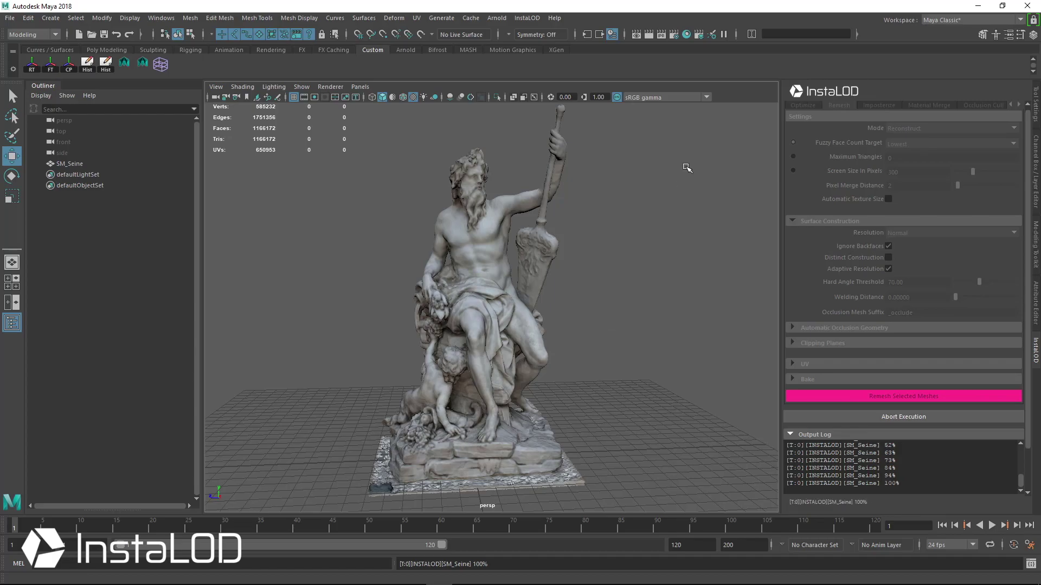
Open the UV Editor to show the remeshed statue's UV layout
{"action": "left_click", "coordinate": [552, 190]}
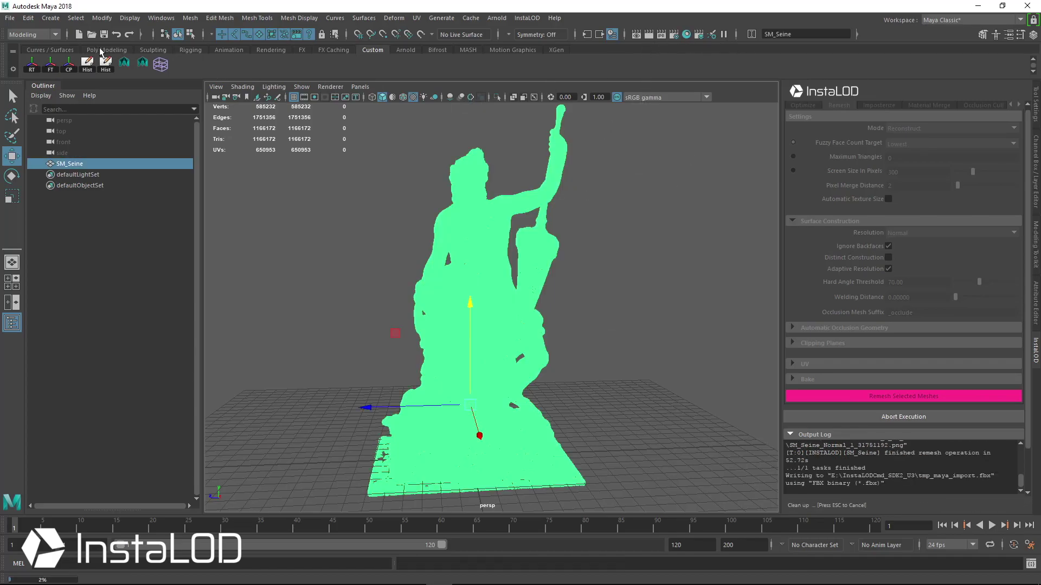
{"action": "left_click", "coordinate": [735, 66]}
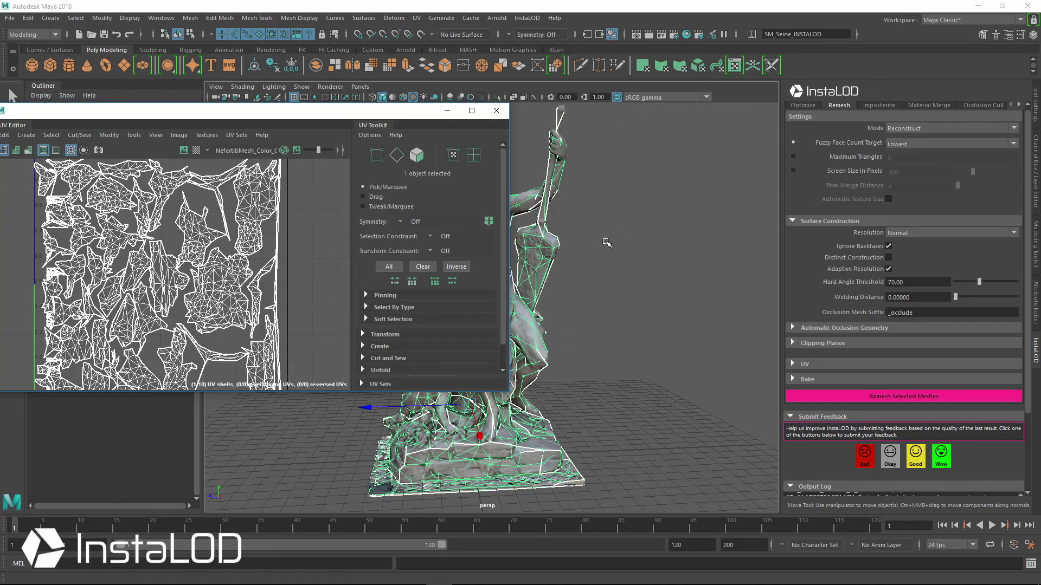
{"action": "left_click_drag", "start_coordinate": [325, 112], "coordinate": [326, 114]}
Move the remeshed statue sideways so it stands beside the original
{"action": "key", "text": "f"}
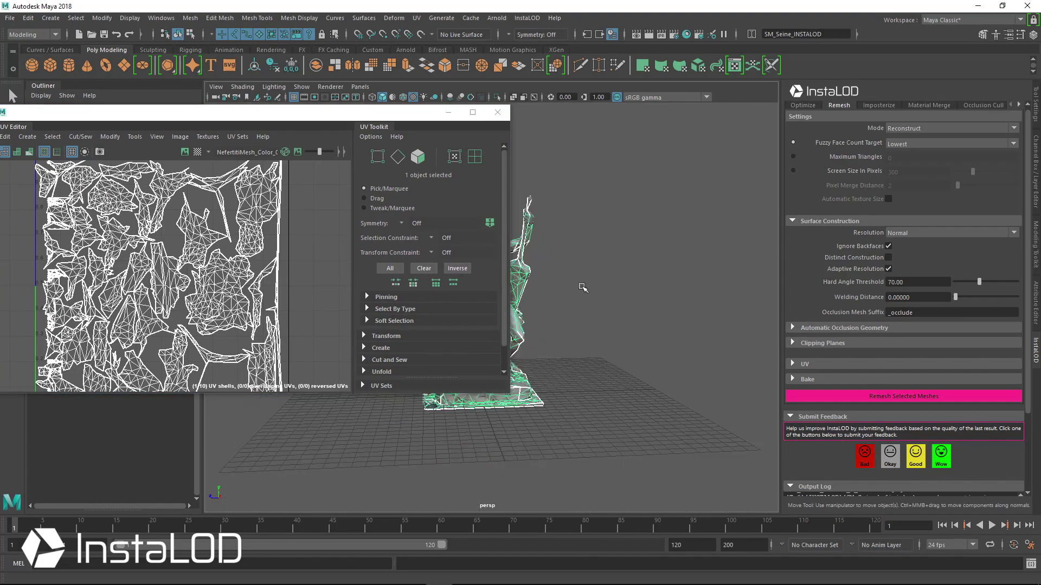
{"action": "left_click_drag", "start_coordinate": [525, 359], "coordinate": [669, 382]}
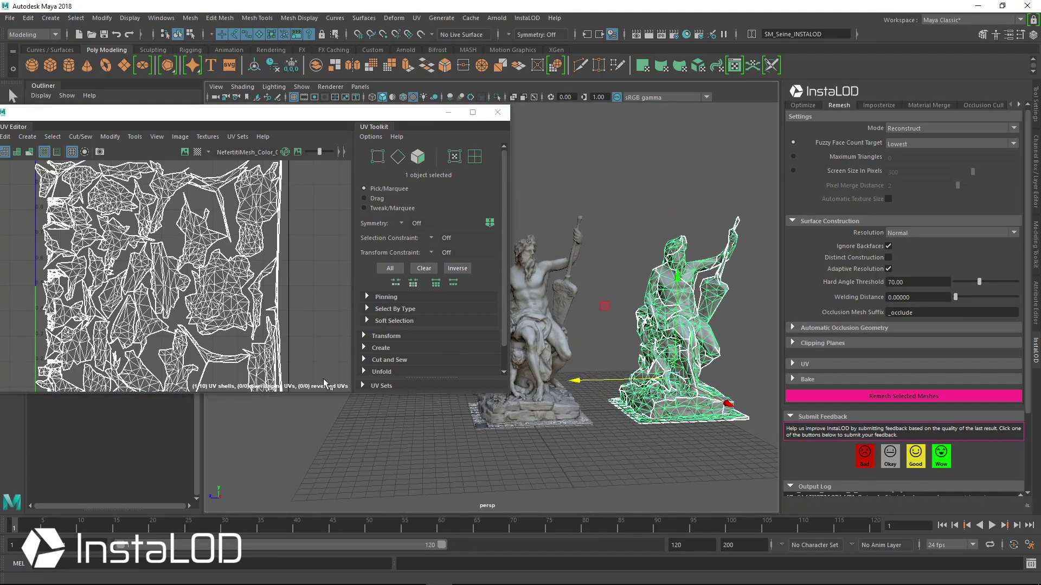
Compare the remeshed UV layout with that of SM_Seine, displaying the SEINE.jpg texture image behind the original's UVs
{"action": "right_click_drag", "start_coordinate": [323, 381], "coordinate": [212, 384], "text": "alt"}
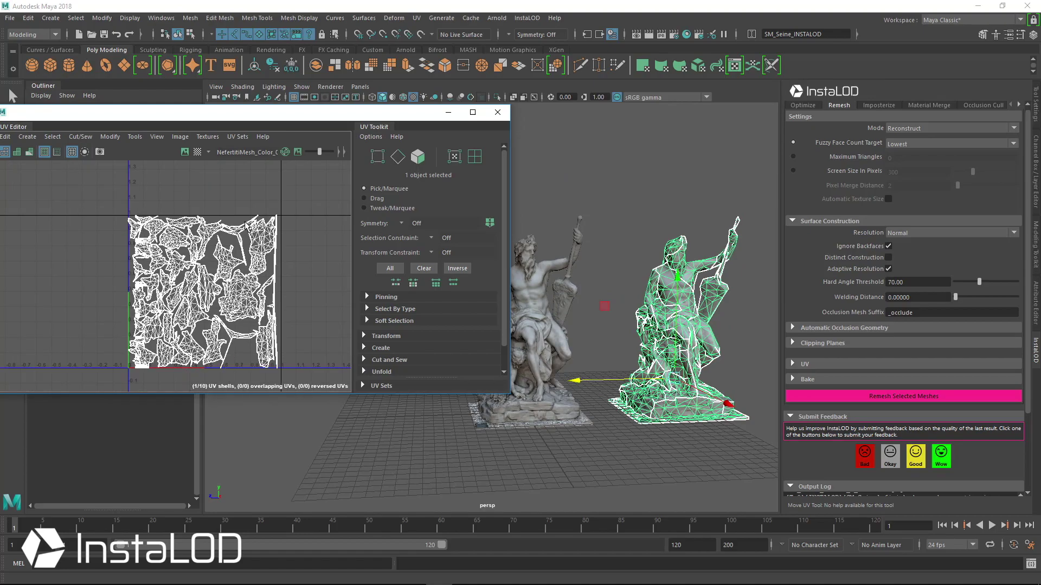
{"action": "left_click_drag", "start_coordinate": [304, 113], "coordinate": [338, 316]}
{"action": "left_click", "coordinate": [96, 164]}
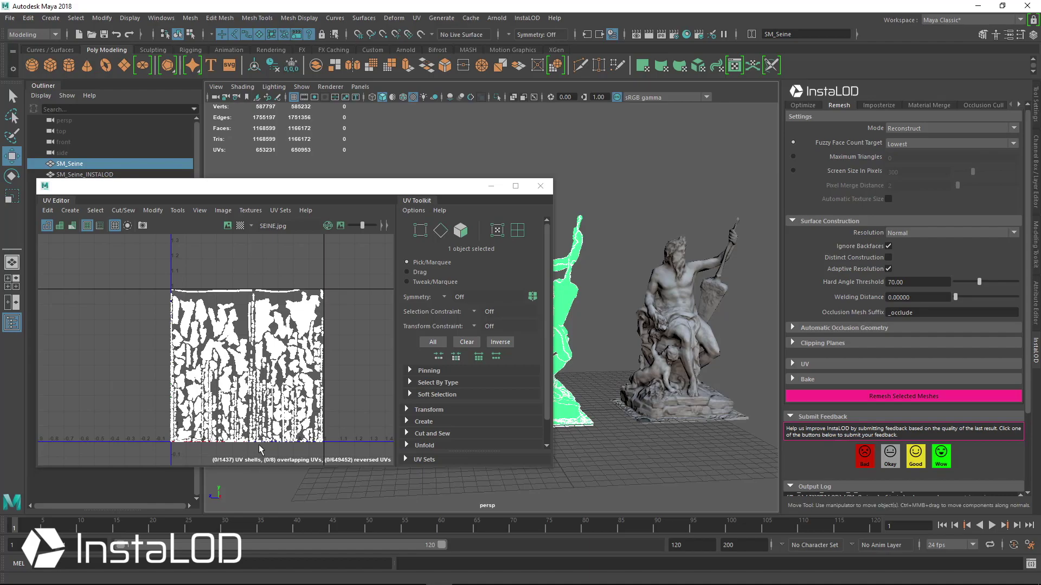
{"action": "left_click", "coordinate": [228, 226]}
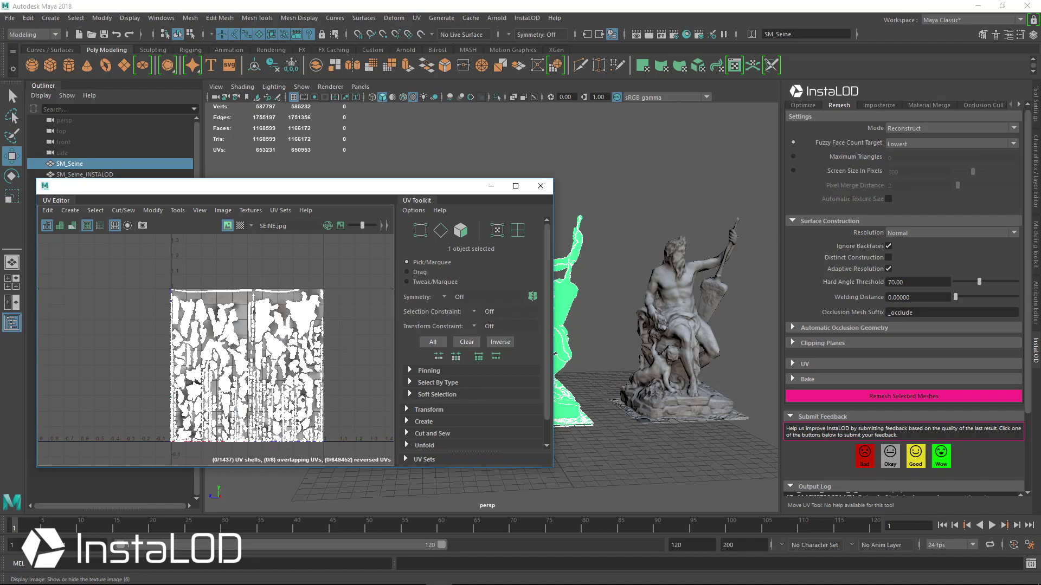
{"action": "scroll", "coordinate": [269, 345], "scroll_direction": "up", "scroll_amount": 3}
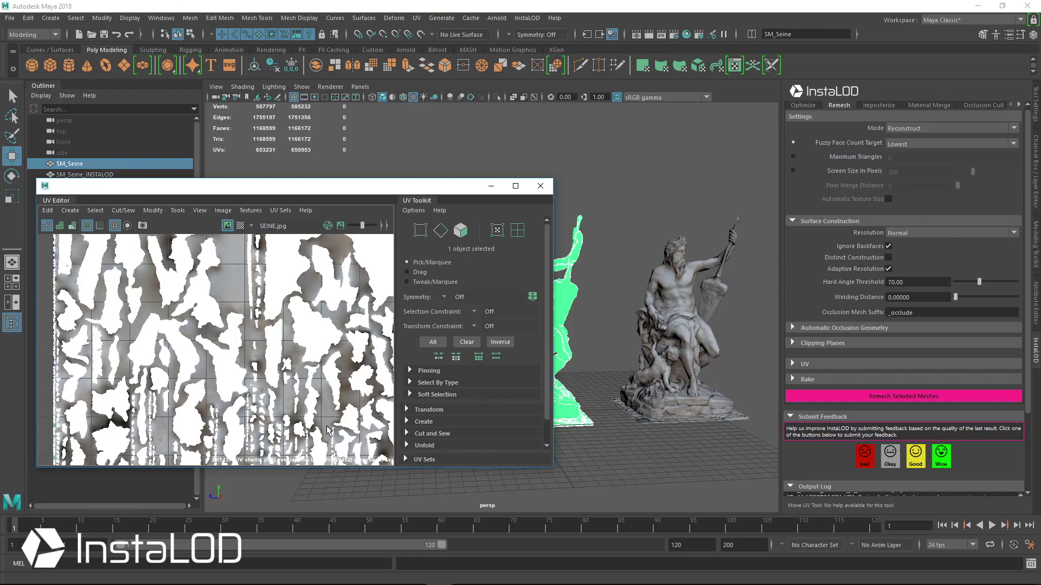
{"action": "middle_click_drag", "start_coordinate": [231, 335], "coordinate": [264, 351], "text": "alt"}
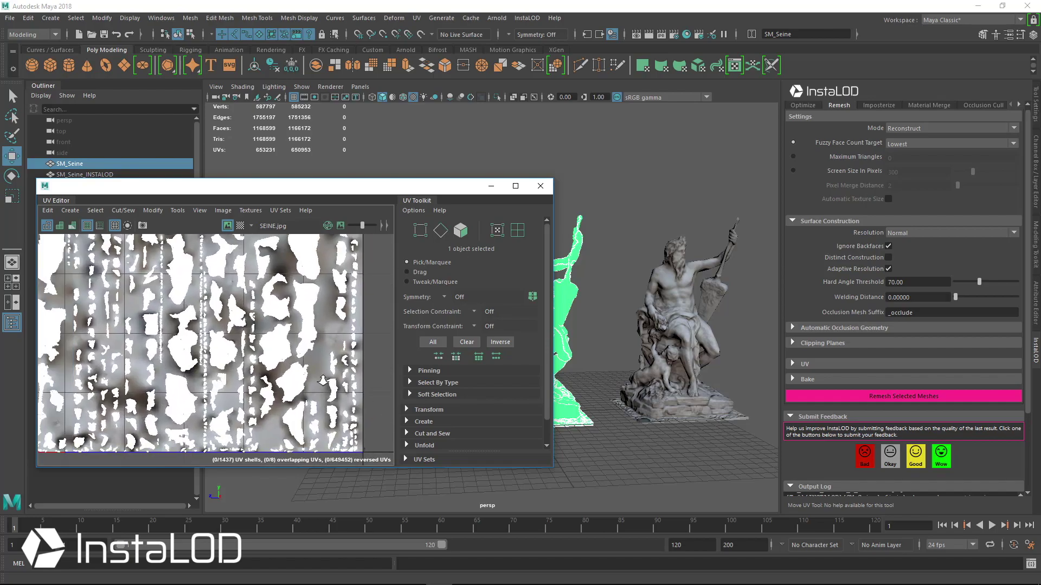
{"action": "scroll", "coordinate": [310, 407], "scroll_direction": "up", "scroll_amount": 1}
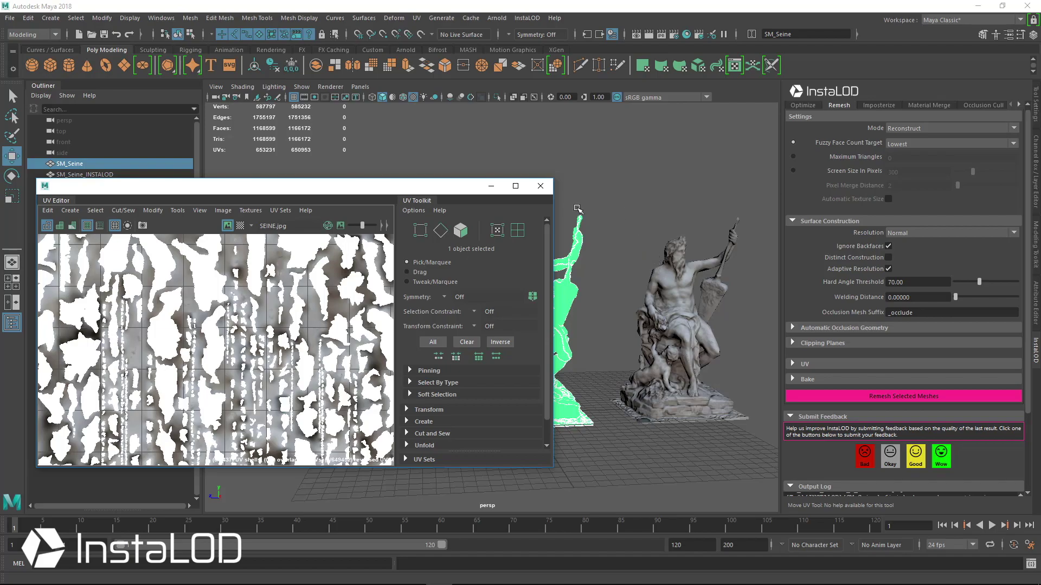
Close the UV Editor and bring both statues closer side by side in the perspective view
{"action": "left_click", "coordinate": [540, 186]}
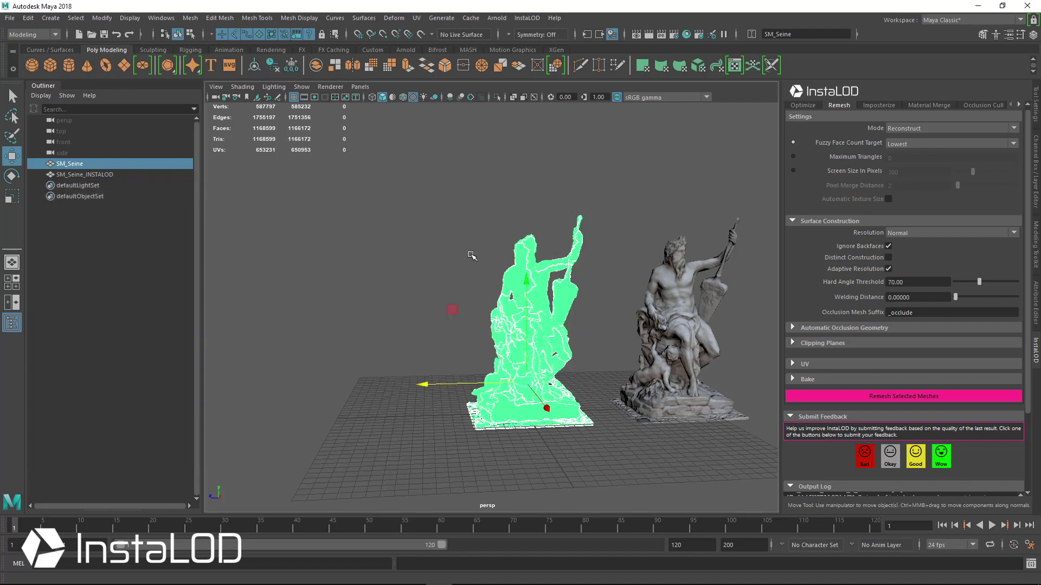
{"action": "right_click_drag", "start_coordinate": [594, 383], "coordinate": [649, 418], "text": "alt"}
{"action": "middle_click_drag", "start_coordinate": [649, 418], "coordinate": [467, 395], "text": "alt"}
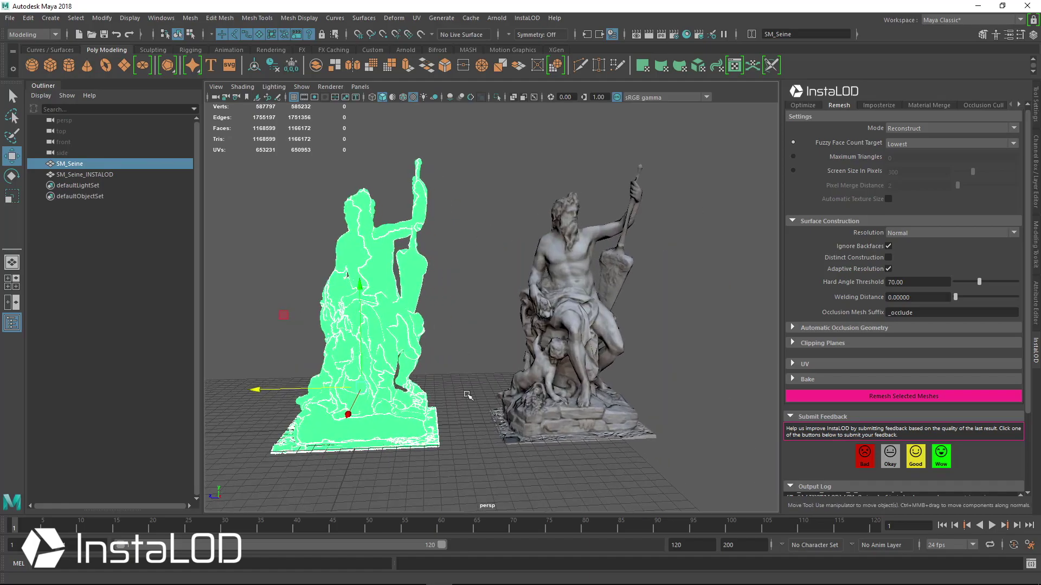
Select the remeshed statue and examine its wireframe from behind and from the front
{"action": "left_click", "coordinate": [474, 288]}
{"action": "middle_click_drag", "start_coordinate": [513, 322], "coordinate": [412, 318], "text": "alt"}
{"action": "right_click_drag", "start_coordinate": [412, 318], "coordinate": [510, 318], "text": "alt"}
{"action": "mouse_move", "coordinate": [510, 319]}
{"action": "left_mouse_down", "text": "alt"}
{"action": "mouse_move", "coordinate": [375, 318]}
{"action": "mouse_move", "coordinate": [513, 305]}
{"action": "left_mouse_up", "text": "alt"}
{"action": "left_click", "coordinate": [513, 305]}
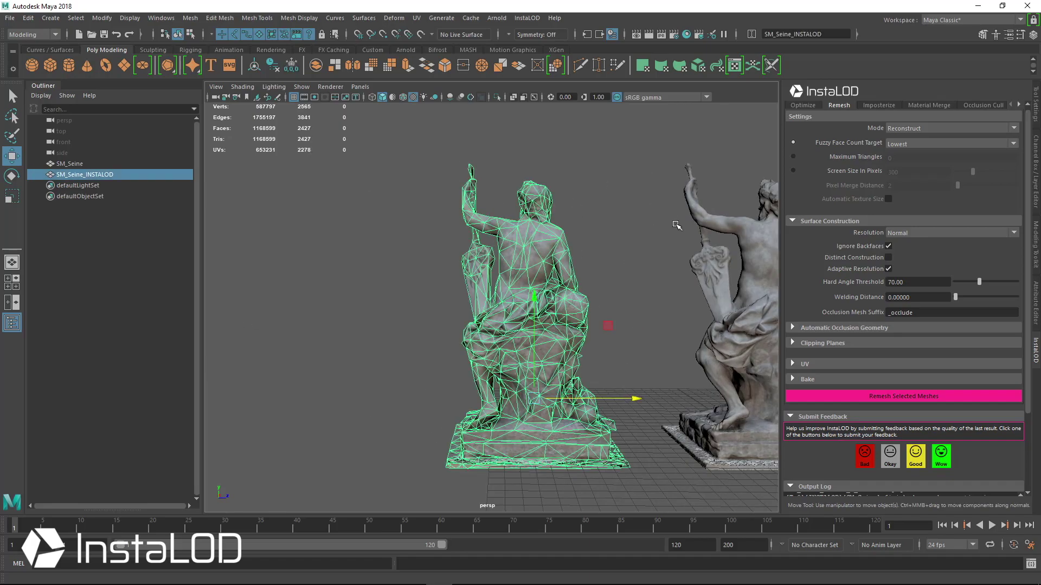
{"action": "left_click_drag", "start_coordinate": [276, 200], "coordinate": [588, 339], "text": "alt"}
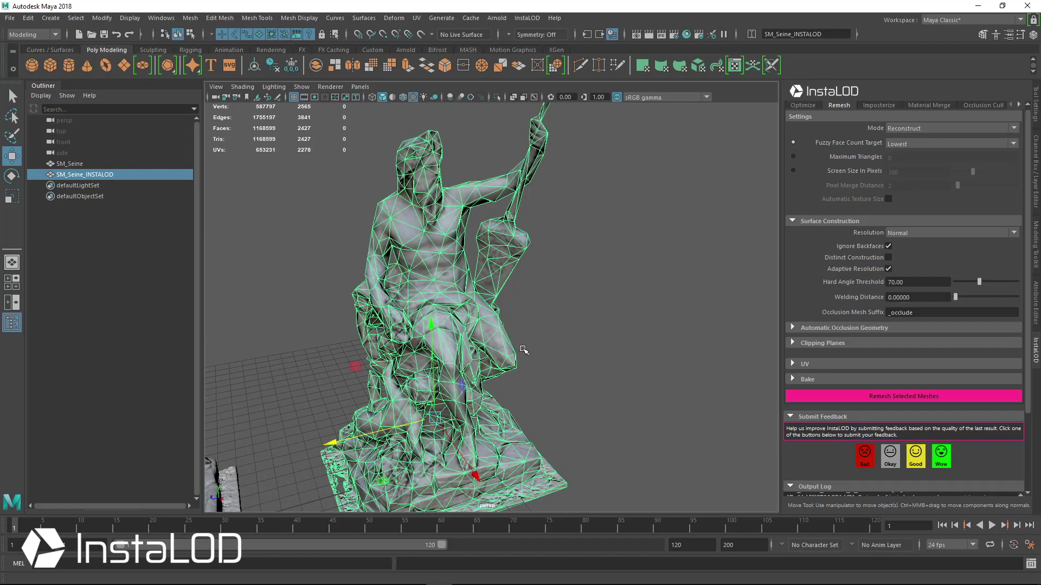
Clear the selection and compare the two textured statues from far away
{"action": "scroll", "coordinate": [607, 371], "scroll_direction": "down", "scroll_amount": 8}
{"action": "left_click", "coordinate": [678, 368]}
{"action": "left_click_drag", "start_coordinate": [677, 369], "coordinate": [474, 345], "text": "alt"}
{"action": "scroll", "coordinate": [473, 346], "scroll_direction": "down", "scroll_amount": 5}
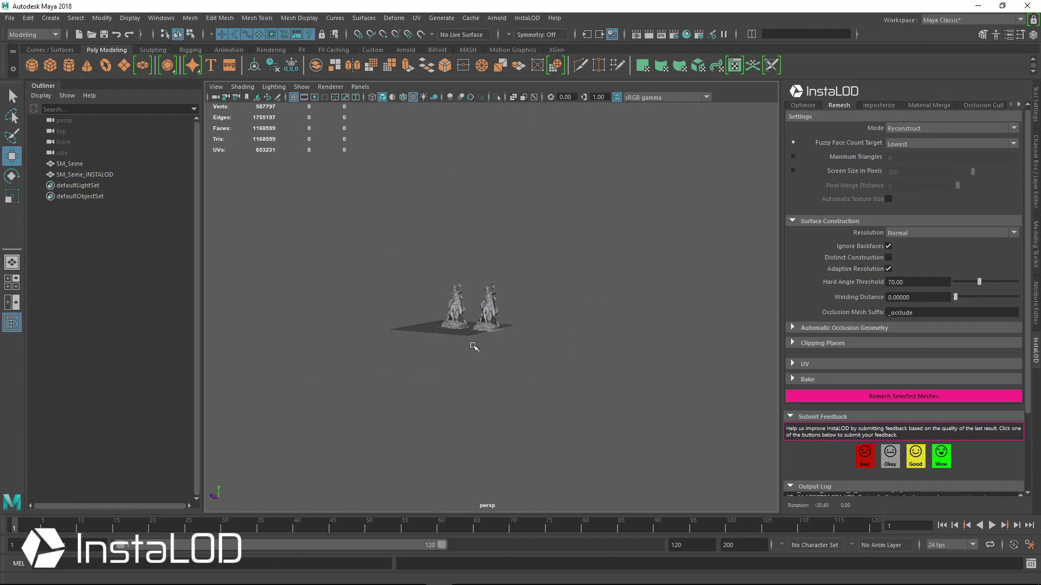
Examine the remeshed statue's textured surface close up, then compare it with the original from the front
{"action": "scroll", "coordinate": [381, 336], "scroll_direction": "up", "scroll_amount": 10}
{"action": "middle_click_drag", "start_coordinate": [381, 337], "coordinate": [564, 318], "text": "alt"}
{"action": "scroll", "coordinate": [564, 318], "scroll_direction": "up", "scroll_amount": 5}
{"action": "left_click_drag", "start_coordinate": [399, 317], "coordinate": [355, 300], "text": "alt"}
{"action": "right_click_drag", "start_coordinate": [440, 346], "coordinate": [502, 368], "text": "alt"}
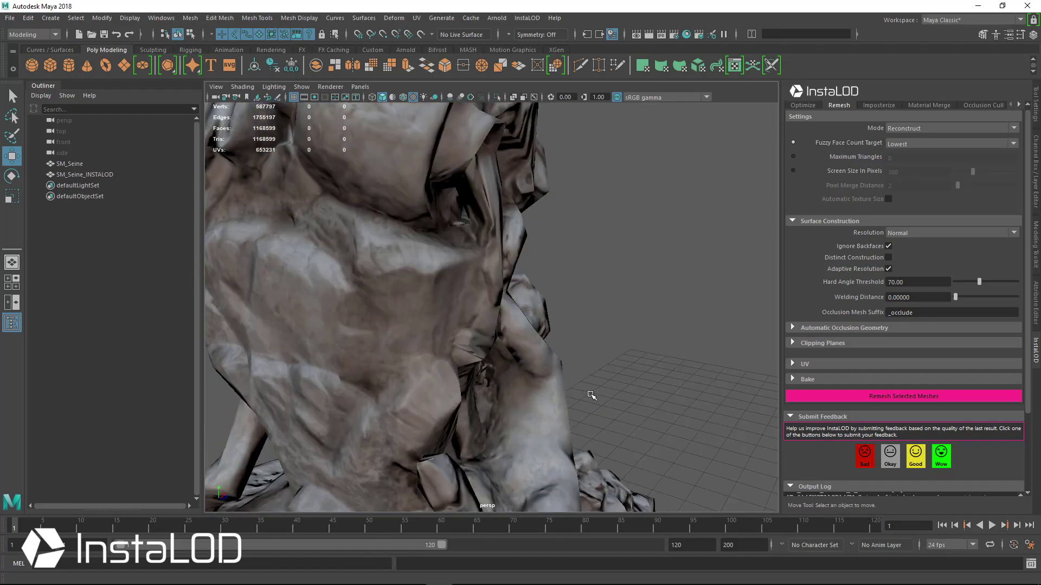
{"action": "left_click_drag", "start_coordinate": [590, 395], "coordinate": [631, 314], "text": "alt"}
{"action": "middle_click_drag", "start_coordinate": [631, 314], "coordinate": [638, 343], "text": "alt"}
{"action": "right_click_drag", "start_coordinate": [637, 343], "coordinate": [572, 328], "text": "alt"}
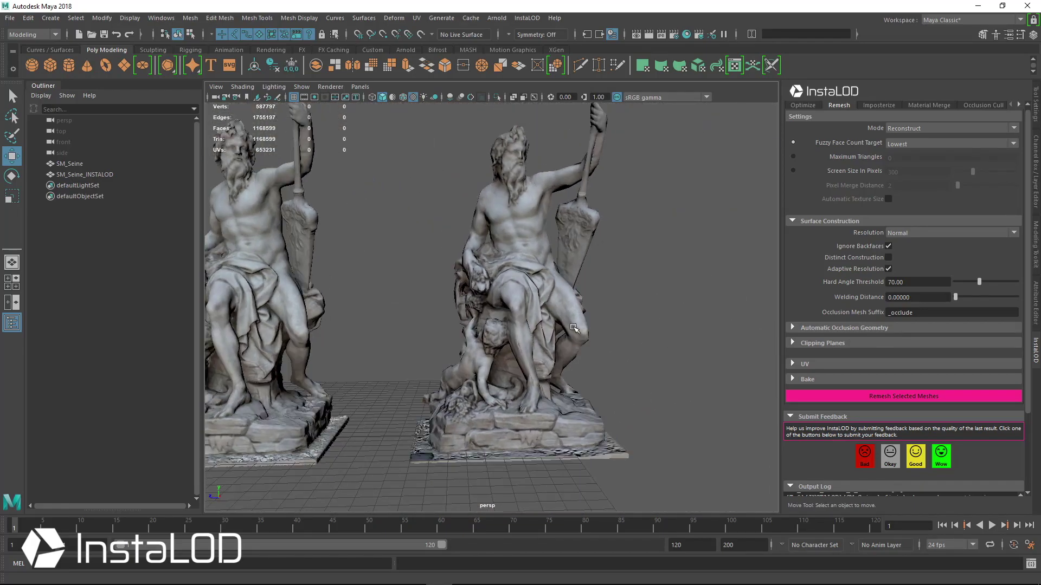
Open the UV Editor for the remeshed statue and display its SM_Seine_Color texture image behind the UVs
{"action": "left_click_drag", "start_coordinate": [498, 303], "coordinate": [439, 290], "text": "alt"}
{"action": "left_click", "coordinate": [501, 260]}
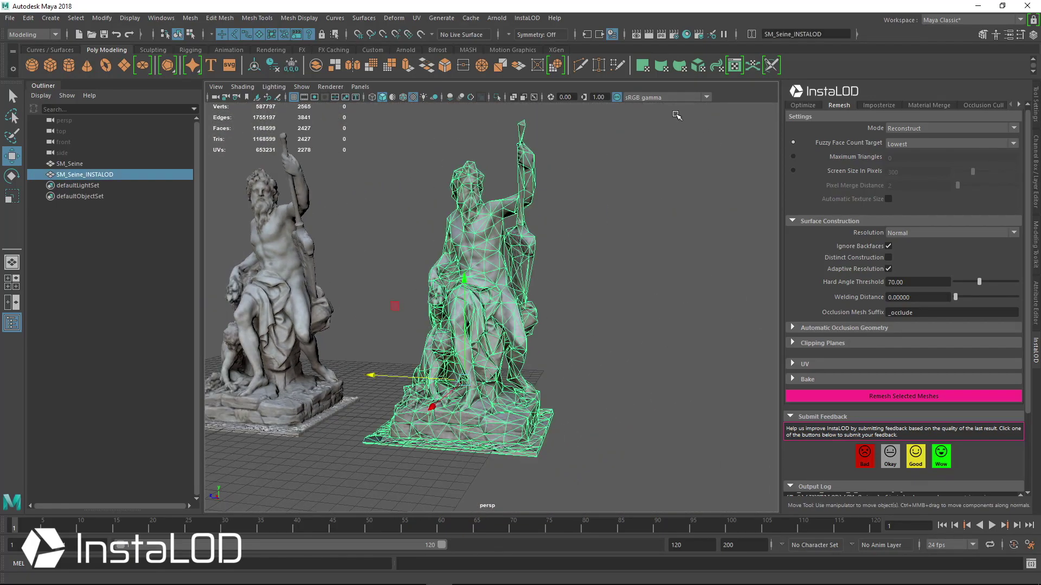
{"action": "left_click", "coordinate": [733, 66]}
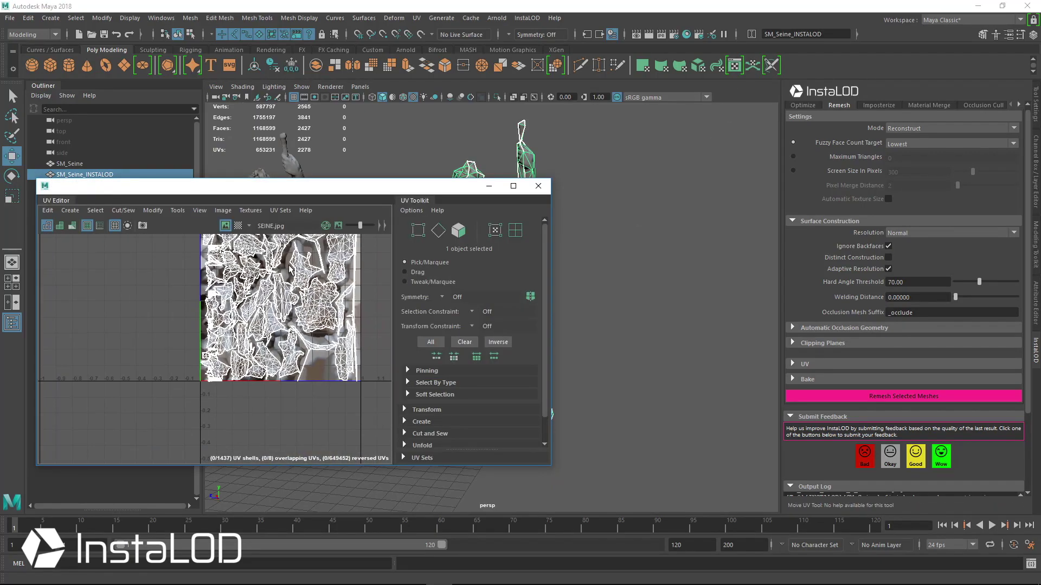
{"action": "scroll", "coordinate": [328, 295], "scroll_direction": "up", "scroll_amount": 5}
{"action": "scroll", "coordinate": [317, 416], "scroll_direction": "down", "scroll_amount": 2}
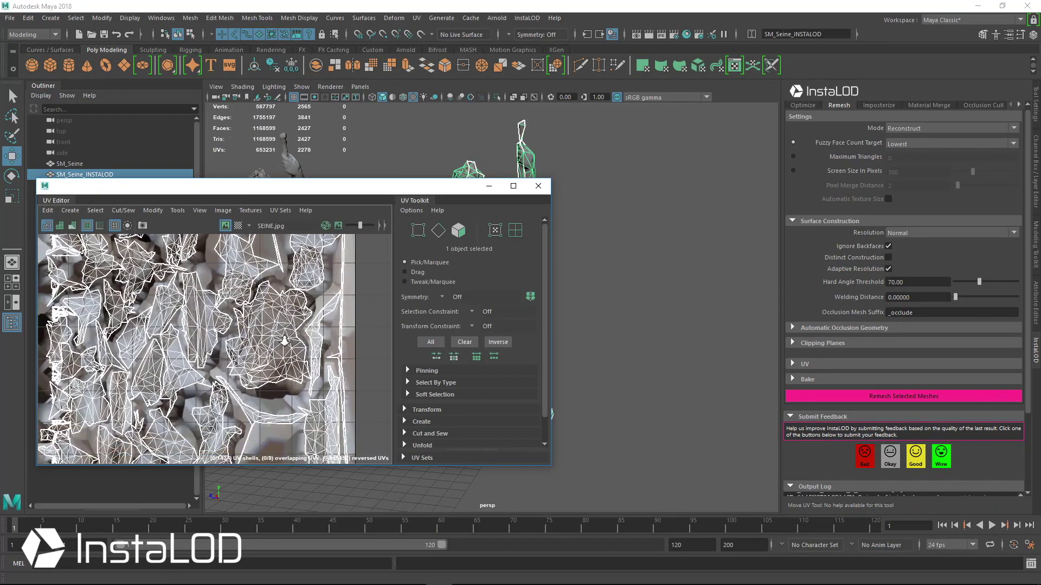
{"action": "middle_click_drag", "start_coordinate": [295, 395], "coordinate": [277, 392], "text": "alt"}
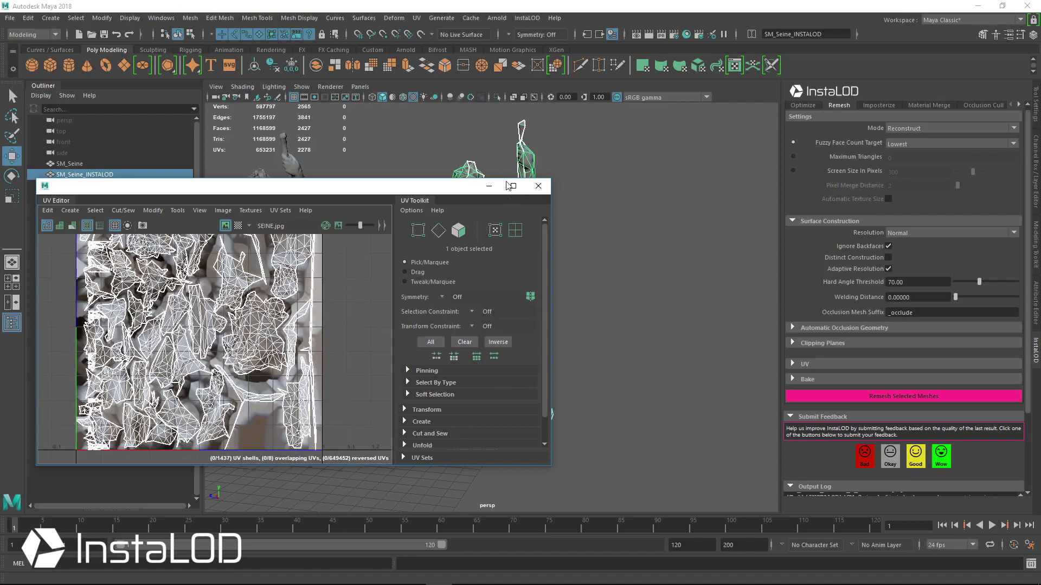
{"action": "left_click", "coordinate": [523, 151]}
{"action": "middle_click_drag", "start_coordinate": [234, 428], "coordinate": [256, 430], "text": "alt"}
{"action": "scroll", "coordinate": [277, 436], "scroll_direction": "up", "scroll_amount": 1}
{"action": "left_click", "coordinate": [545, 136]}
{"action": "left_click", "coordinate": [528, 157]}
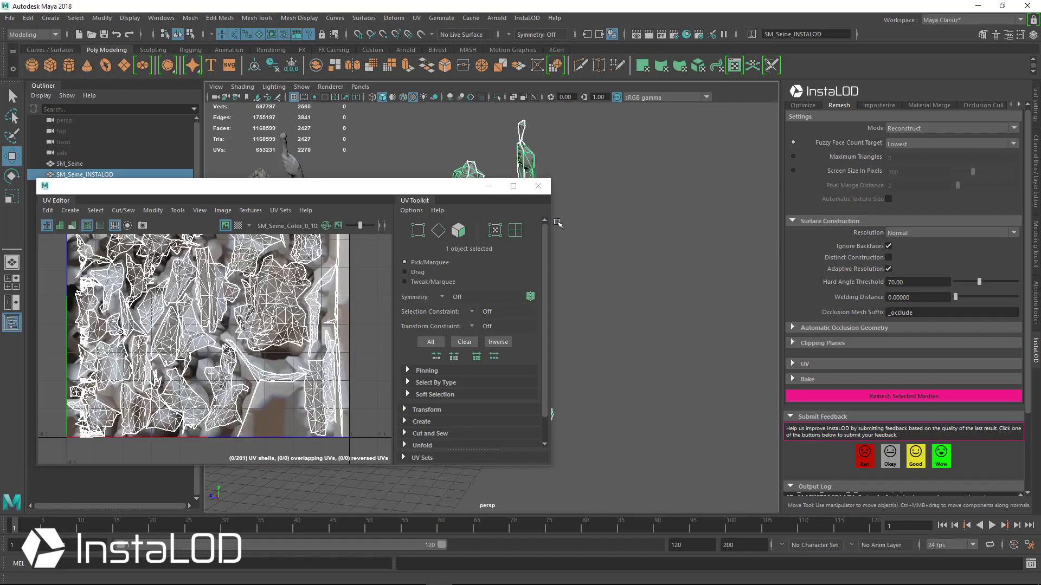
Examine the remeshed statue's UV shells against the baked color texture at several zoom levels
{"action": "scroll", "coordinate": [244, 353], "scroll_direction": "up", "scroll_amount": 5}
{"action": "scroll", "coordinate": [190, 374], "scroll_direction": "down", "scroll_amount": 5}
{"action": "middle_click_drag", "start_coordinate": [191, 325], "coordinate": [202, 390], "text": "alt"}
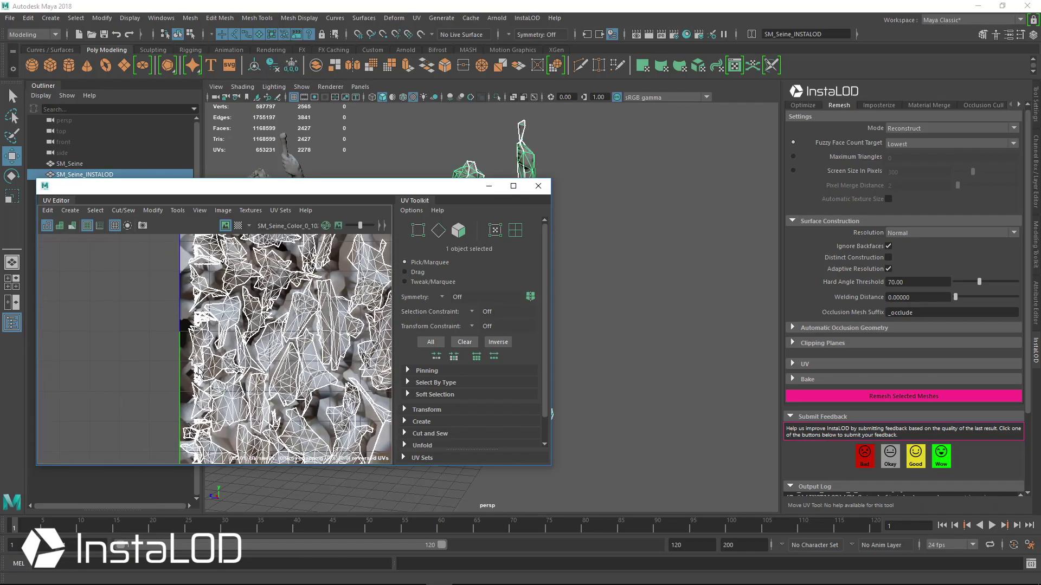
{"action": "scroll", "coordinate": [217, 347], "scroll_direction": "up", "scroll_amount": 3}
{"action": "middle_click_drag", "start_coordinate": [325, 325], "coordinate": [252, 336], "text": "alt"}
{"action": "scroll", "coordinate": [291, 335], "scroll_direction": "up", "scroll_amount": 3}
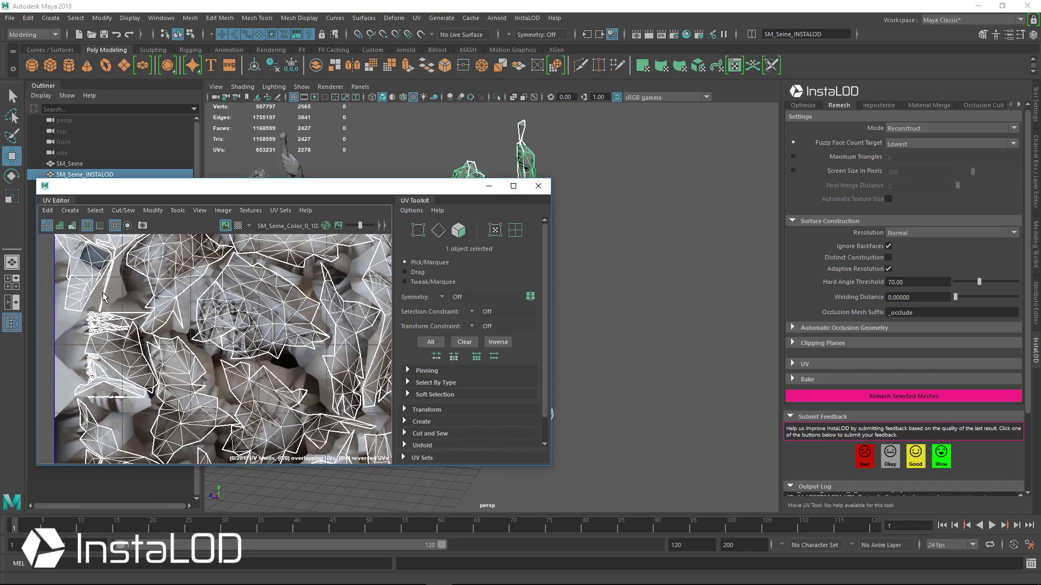
{"action": "scroll", "coordinate": [139, 336], "scroll_direction": "up", "scroll_amount": 5}
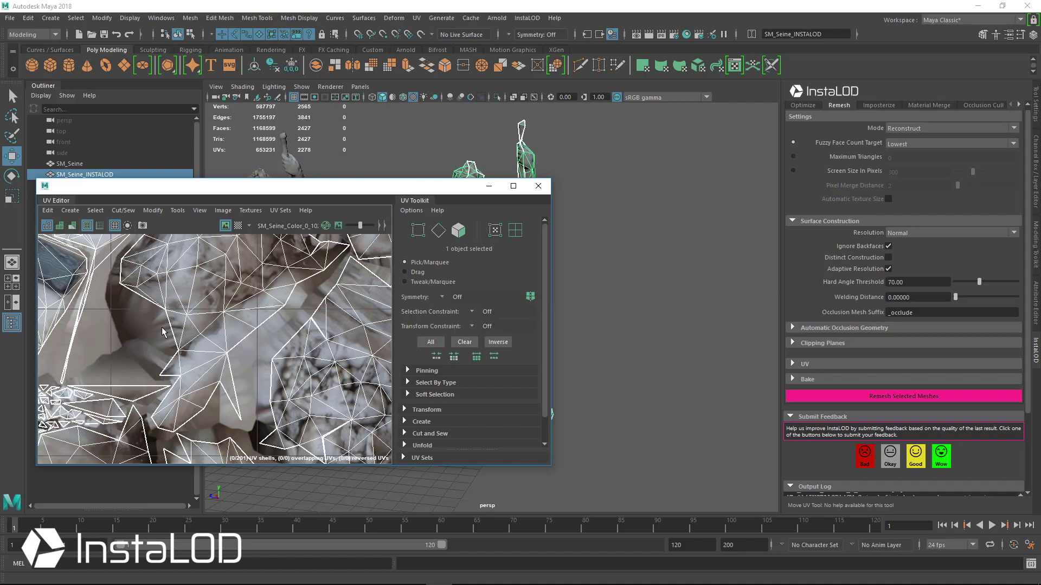
{"action": "scroll", "coordinate": [116, 332], "scroll_direction": "down", "scroll_amount": 5}
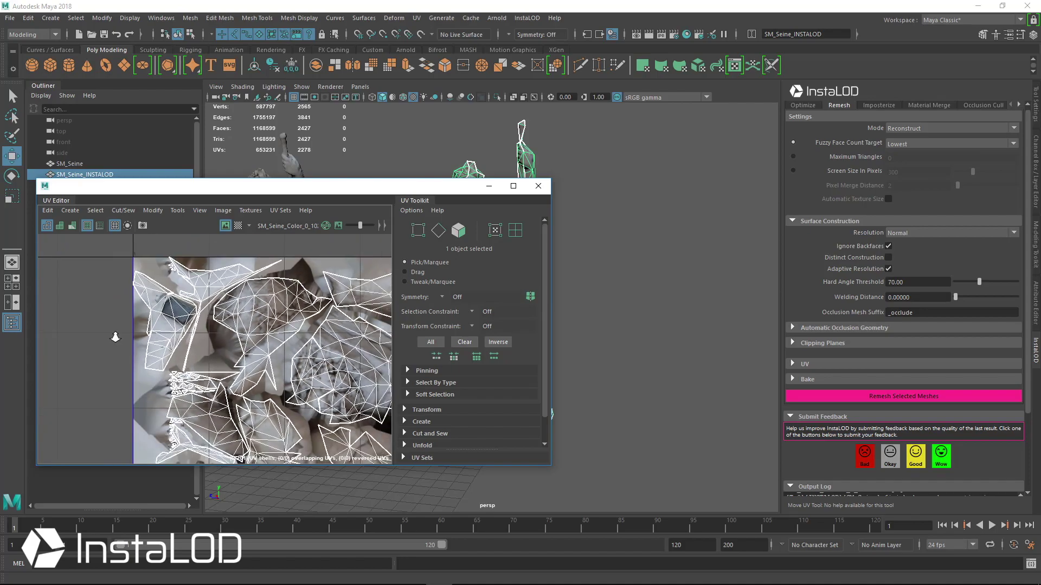
Close the UV Editor and delete the remeshed statue, SM_Seine_INSTALOD
{"action": "left_click", "coordinate": [539, 185]}
{"action": "left_click_drag", "start_coordinate": [558, 271], "coordinate": [544, 349], "text": "alt"}
{"action": "scroll", "coordinate": [600, 292], "scroll_direction": "up", "scroll_amount": 4}
{"action": "key", "text": "Delete"}
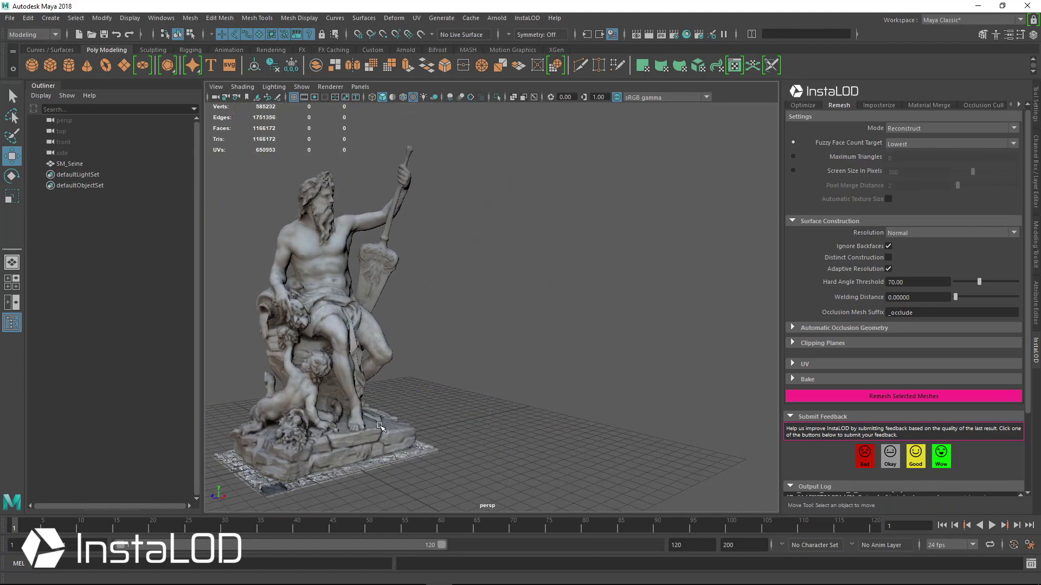
Hide the viewport grid and examine the ground slab around the base of the SM_Seine statue
{"action": "scroll", "coordinate": [492, 395], "scroll_direction": "up", "scroll_amount": 5}
{"action": "scroll", "coordinate": [550, 411], "scroll_direction": "up", "scroll_amount": 4}
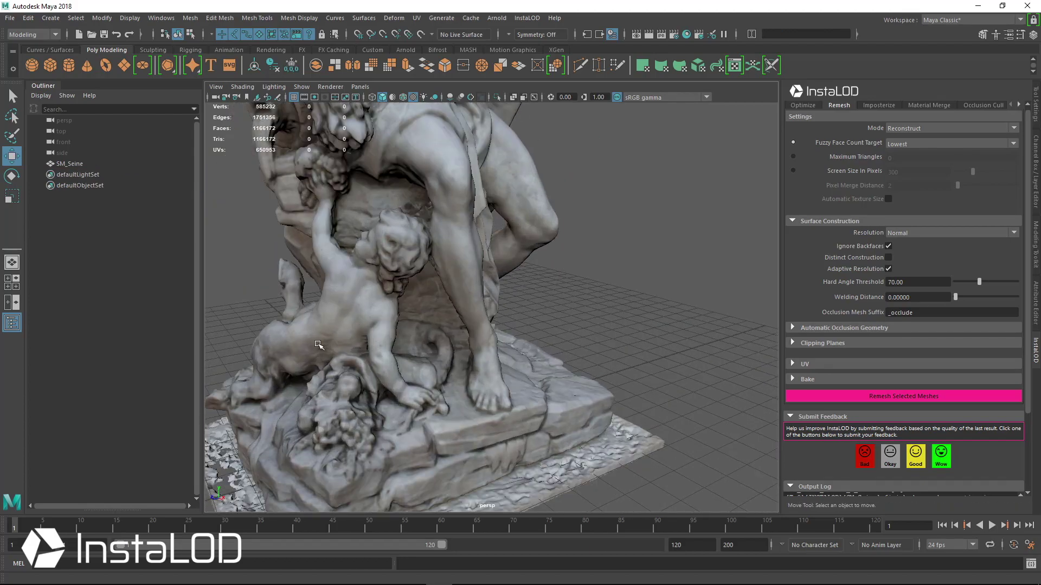
{"action": "left_click", "coordinate": [294, 99]}
{"action": "middle_click_drag", "start_coordinate": [636, 441], "coordinate": [619, 360], "text": "alt"}
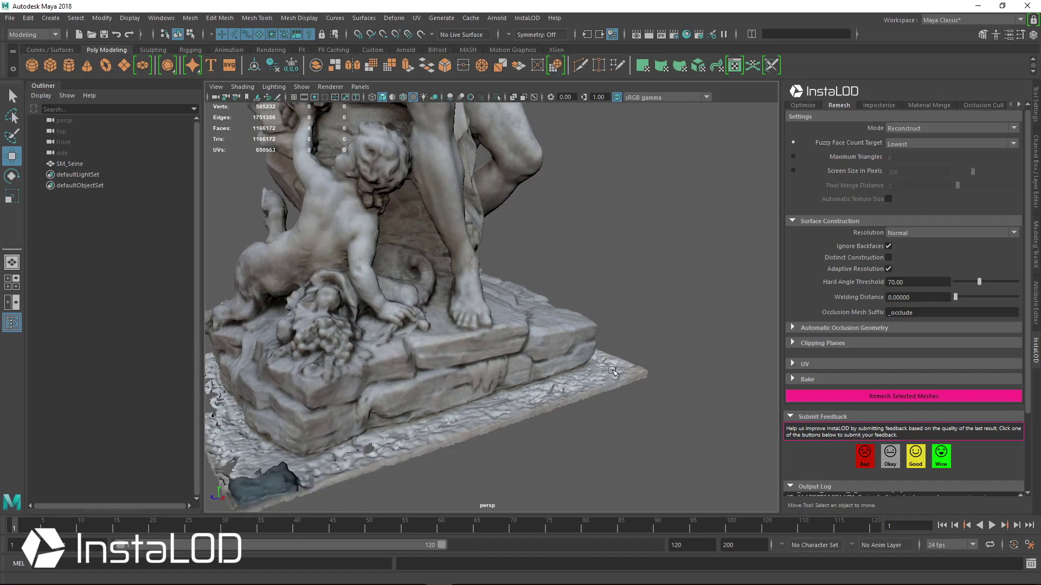
{"action": "left_click", "coordinate": [612, 371]}
{"action": "left_click", "coordinate": [668, 385]}
{"action": "right_click_drag", "start_coordinate": [620, 377], "coordinate": [521, 352], "text": "alt"}
{"action": "middle_click_drag", "start_coordinate": [520, 352], "coordinate": [517, 431], "text": "alt"}
{"action": "right_click_drag", "start_coordinate": [520, 422], "coordinate": [506, 375], "text": "alt"}
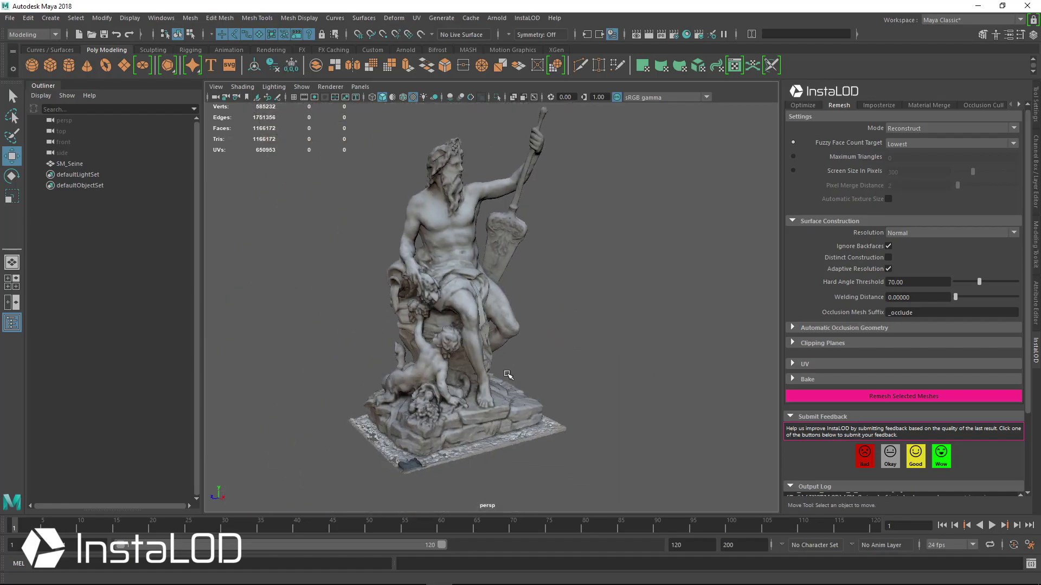
Turn off Ignore Backfaces for the remesh and create an InstaLOD clipping plane
{"action": "left_click", "coordinate": [493, 261]}
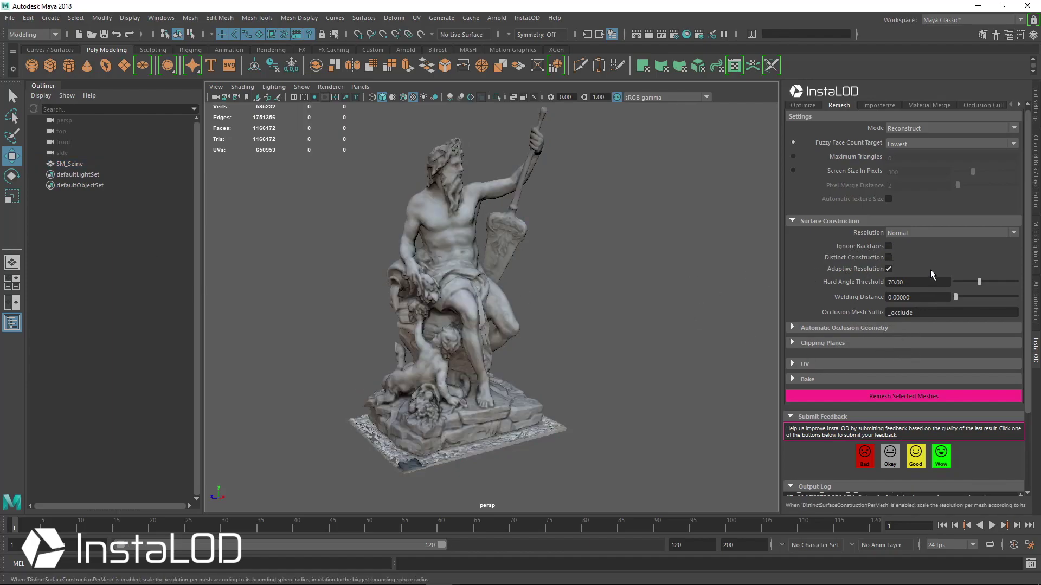
{"action": "left_click", "coordinate": [841, 343]}
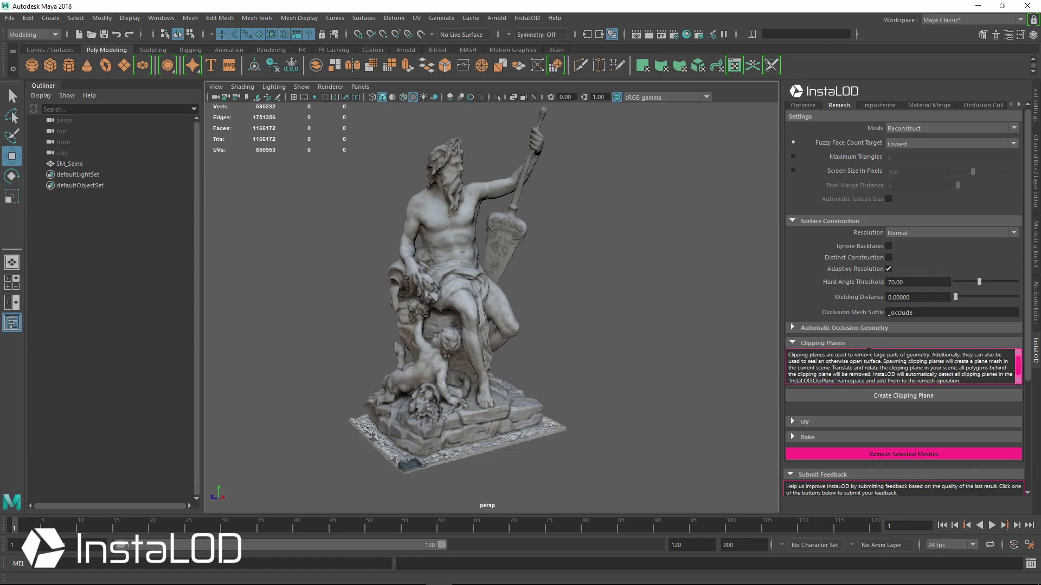
{"action": "left_click", "coordinate": [884, 401]}
Raise the clipping plane about 2.6 cm so it cuts above the ground slab, and inspect the statue's underside
{"action": "scroll", "coordinate": [544, 380], "scroll_direction": "up", "scroll_amount": 10}
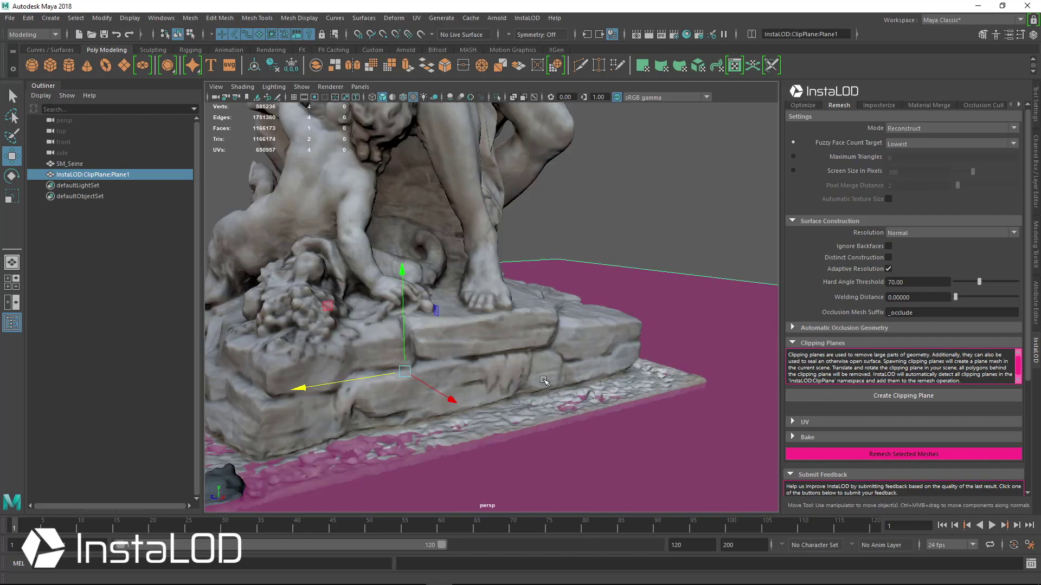
{"action": "middle_click_drag", "start_coordinate": [544, 380], "coordinate": [558, 359], "text": "alt"}
{"action": "middle_click_drag", "start_coordinate": [570, 308], "coordinate": [485, 299], "text": "alt"}
{"action": "left_click_drag", "start_coordinate": [487, 279], "coordinate": [487, 271]}
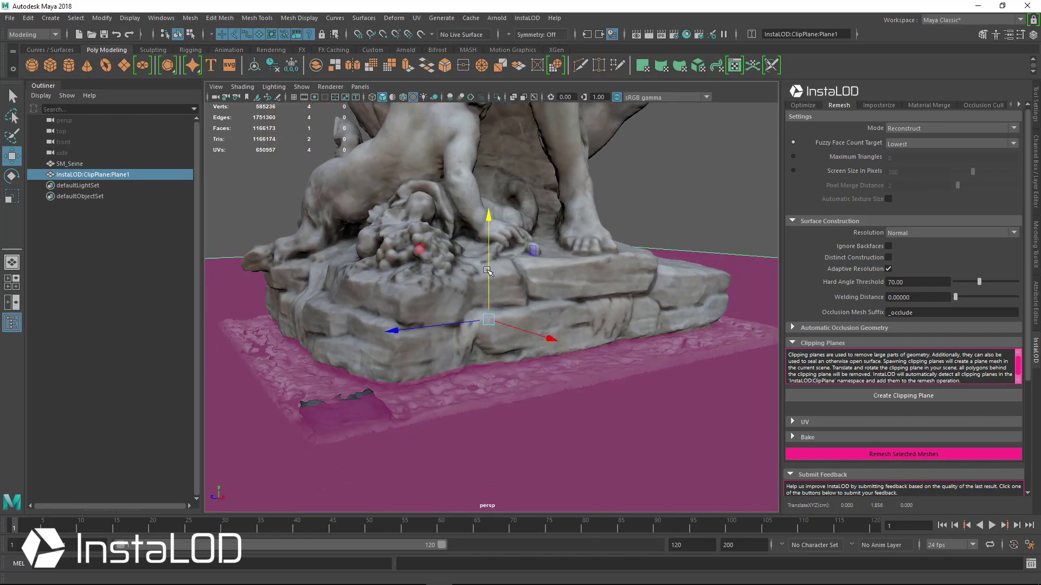
{"action": "left_click_drag", "start_coordinate": [427, 289], "coordinate": [522, 298], "text": "alt"}
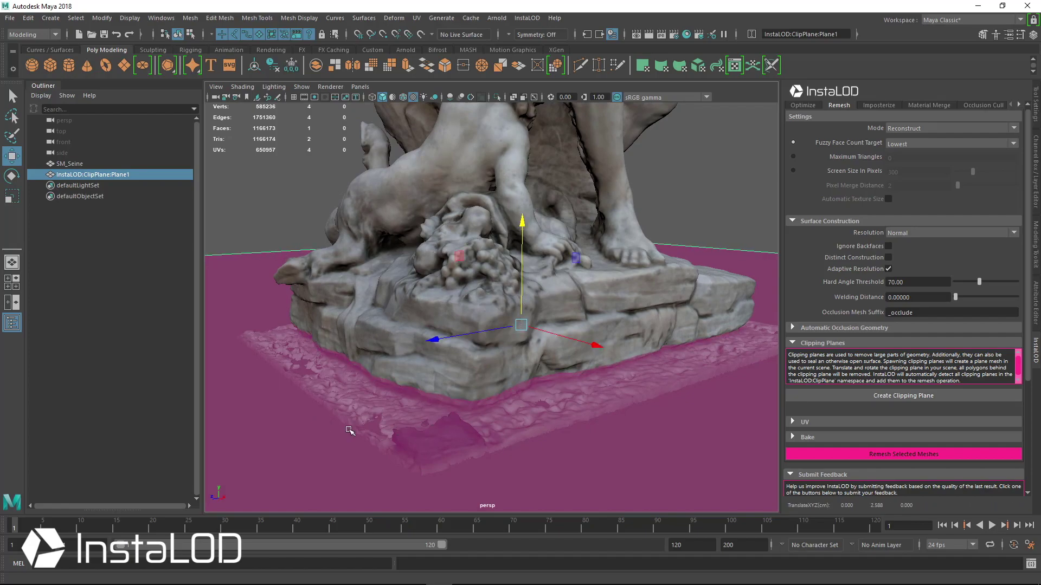
{"action": "left_click_drag", "start_coordinate": [485, 404], "coordinate": [478, 303], "text": "alt"}
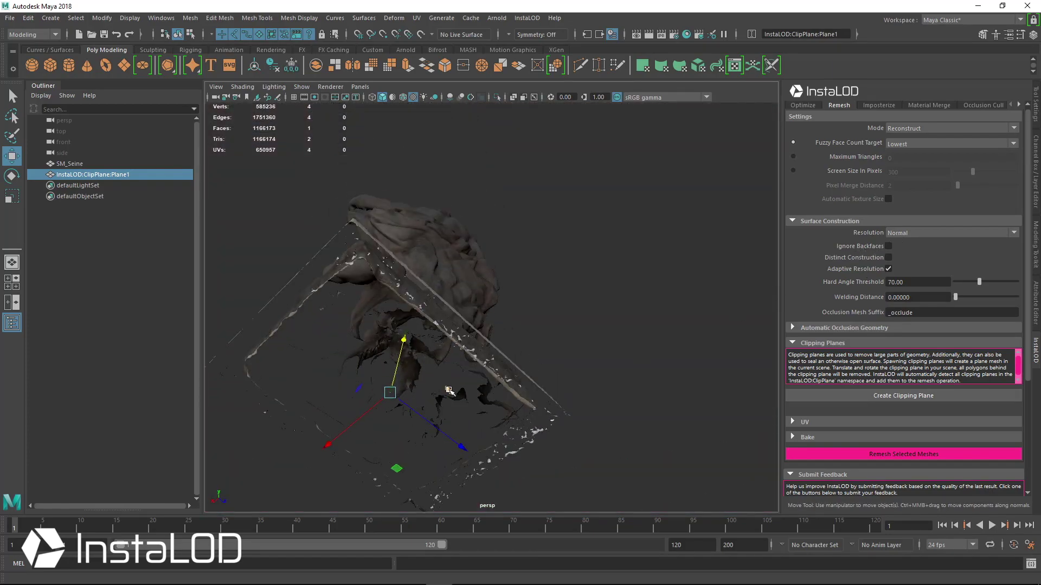
{"action": "left_click_drag", "start_coordinate": [432, 376], "coordinate": [588, 323], "text": "alt"}
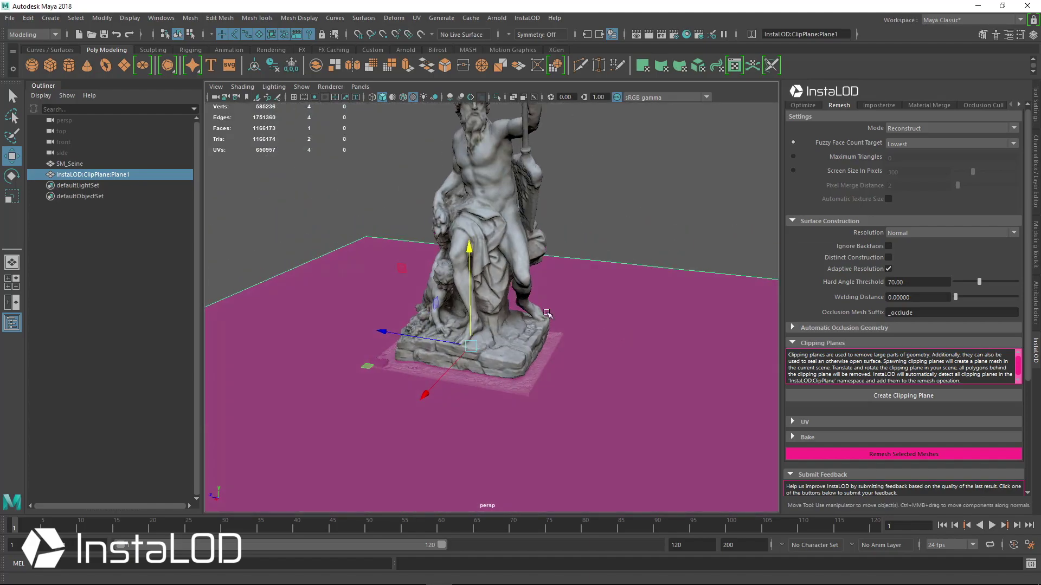
Remove the clipping plane and undo the deletion of the remeshed statue
{"action": "middle_click_drag", "start_coordinate": [588, 323], "coordinate": [504, 316], "text": "alt"}
{"action": "key", "text": "ctrl+z"}
{"action": "key", "text": "ctrl+z"}
{"action": "key", "text": "ctrl+z"}
{"action": "key", "text": "Delete"}
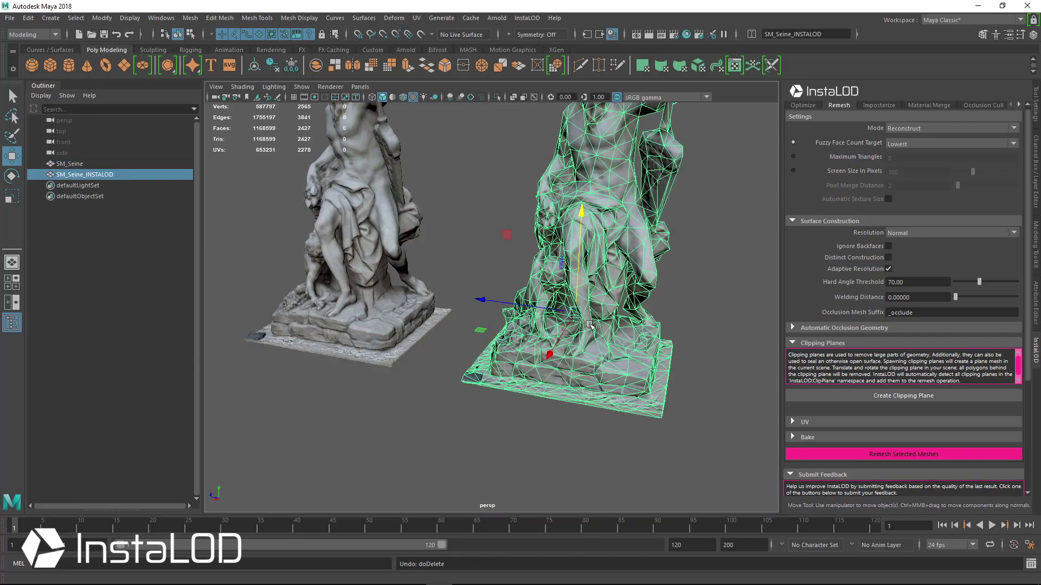
Examine the open, hollow underside of the remeshed statue from below
{"action": "left_click_drag", "start_coordinate": [520, 313], "coordinate": [677, 263], "text": "alt"}
{"action": "left_click_drag", "start_coordinate": [586, 283], "coordinate": [550, 192], "text": "alt"}
{"action": "left_click", "coordinate": [554, 342]}
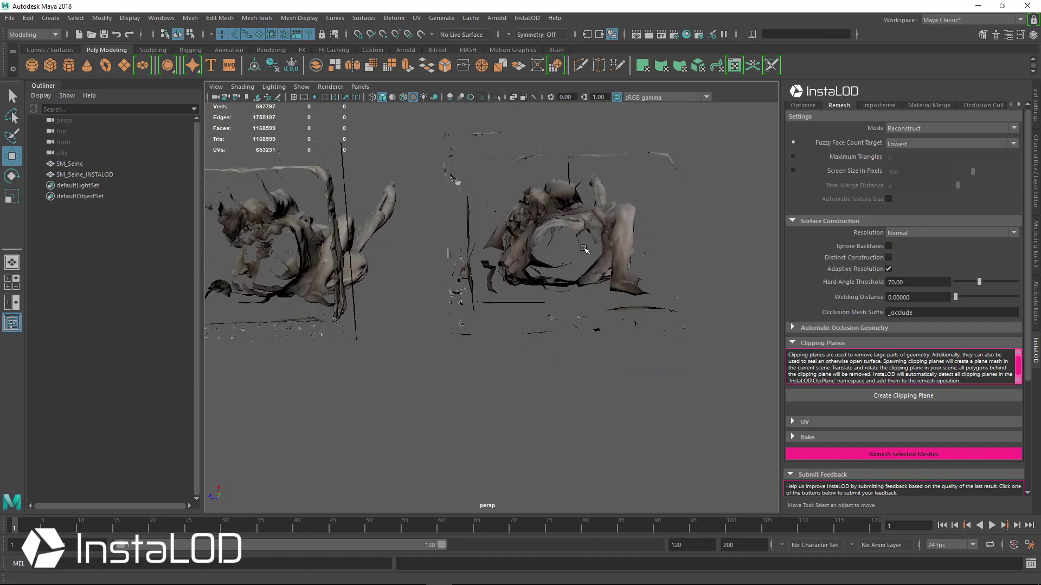
{"action": "right_click_drag", "start_coordinate": [529, 265], "coordinate": [640, 328], "text": "alt"}
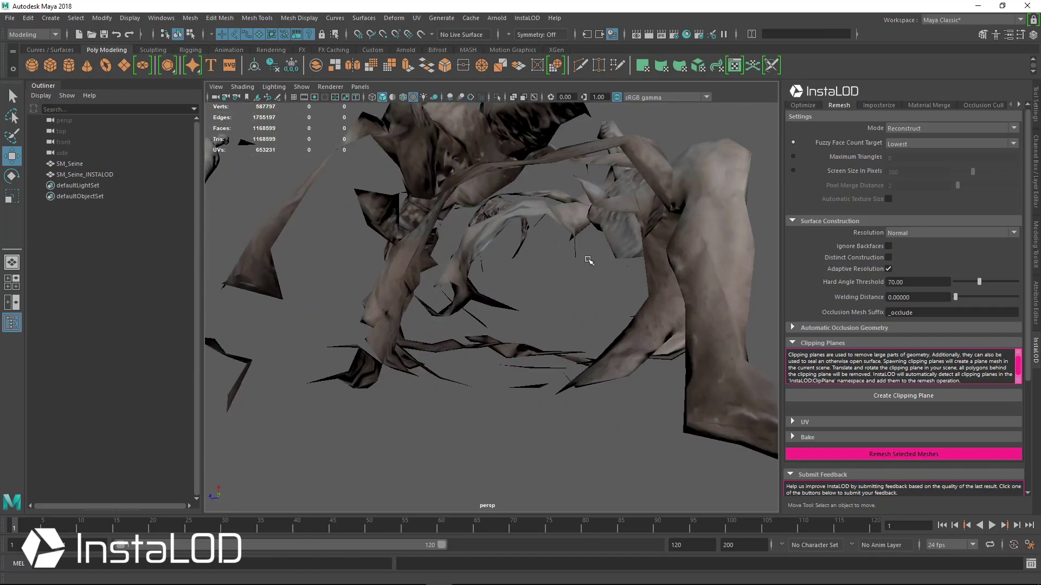
{"action": "mouse_move", "coordinate": [541, 249]}
{"action": "left_mouse_down", "text": "alt"}
{"action": "mouse_move", "coordinate": [489, 255]}
{"action": "mouse_move", "coordinate": [576, 390]}
{"action": "left_mouse_up", "text": "alt"}
Delete the remeshed statue, leaving only SM_Seine in the scene, and try to start the remesh
{"action": "right_click_drag", "start_coordinate": [577, 391], "coordinate": [470, 273], "text": "alt"}
{"action": "left_click", "coordinate": [572, 338]}
{"action": "key", "text": "Delete"}
{"action": "left_click", "coordinate": [888, 455]}
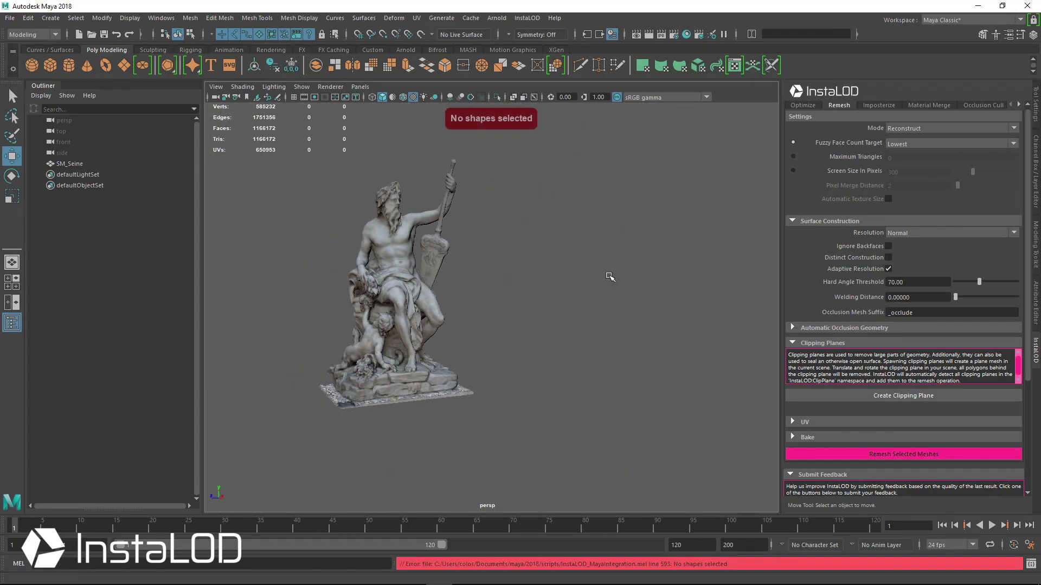
Create a clipping plane and raise it until it covers the ground slab around the statue's pedestal
{"action": "left_click", "coordinate": [885, 398]}
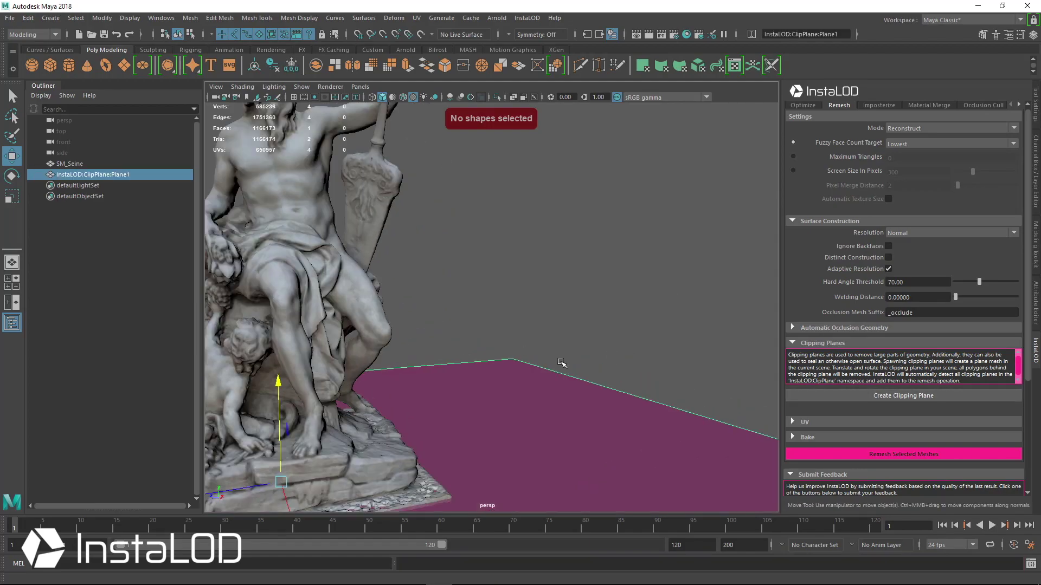
{"action": "scroll", "coordinate": [511, 338], "scroll_direction": "up", "scroll_amount": 3}
{"action": "left_click_drag", "start_coordinate": [501, 328], "coordinate": [502, 320]}
{"action": "scroll", "coordinate": [624, 313], "scroll_direction": "down", "scroll_amount": 5}
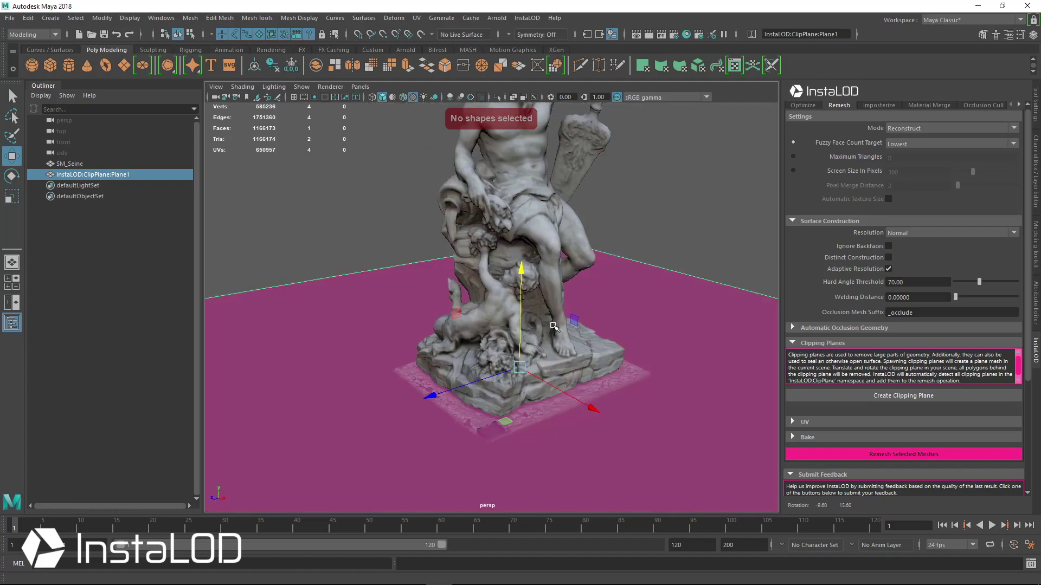
Create a second clipping plane and rotate it upright so it cuts vertically through the statue
{"action": "left_click", "coordinate": [885, 397]}
{"action": "key", "text": "e"}
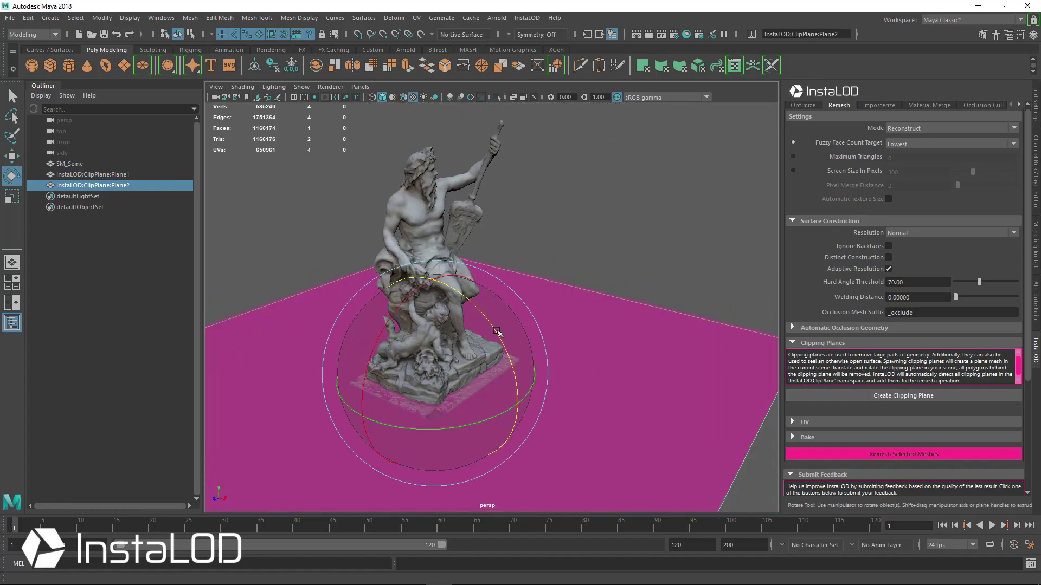
{"action": "left_click_drag", "start_coordinate": [497, 332], "coordinate": [339, 232]}
Try a further rotation and sideways shift of the vertical clipping plane, and undo those changes
{"action": "left_click_drag", "start_coordinate": [447, 280], "coordinate": [414, 268]}
{"action": "key", "text": "w"}
{"action": "mouse_move", "coordinate": [460, 379]}
{"action": "left_mouse_down"}
{"action": "mouse_move", "coordinate": [447, 370]}
{"action": "mouse_move", "coordinate": [479, 374]}
{"action": "left_mouse_up"}
{"action": "key", "text": "ctrl+z"}
{"action": "key", "text": "ctrl+z"}
{"action": "key", "text": "ctrl+z"}
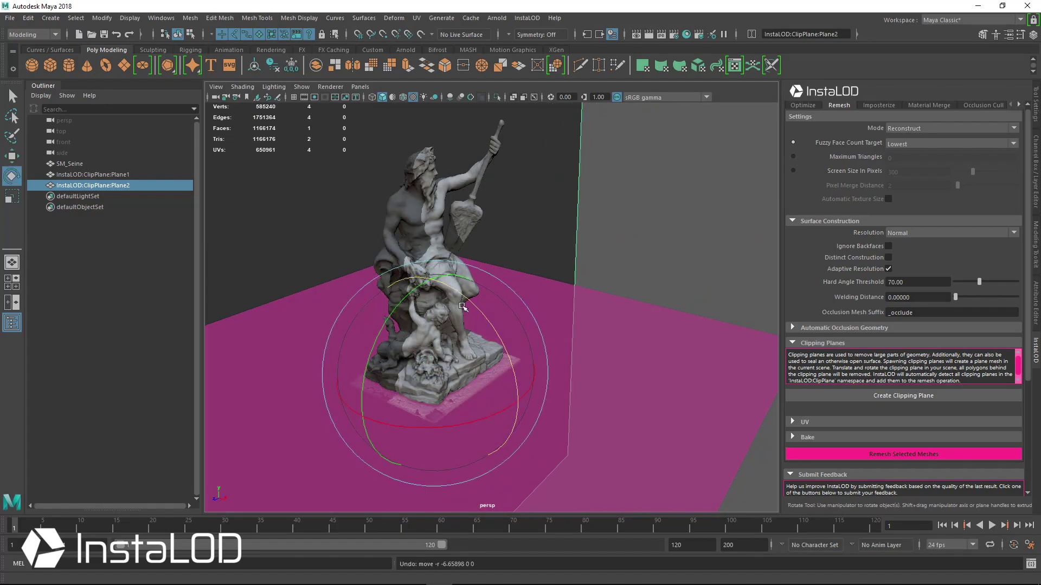
Turn the vertical clipping plane to face the opposite way and move it sideways through the statue
{"action": "left_click_drag", "start_coordinate": [448, 284], "coordinate": [603, 359]}
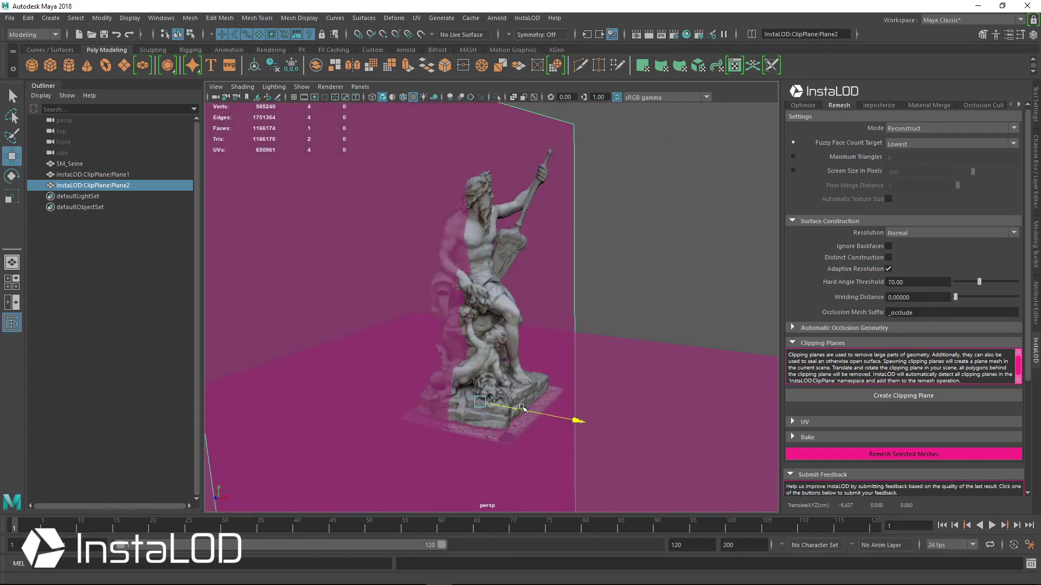
{"action": "left_click_drag", "start_coordinate": [530, 410], "coordinate": [330, 376]}
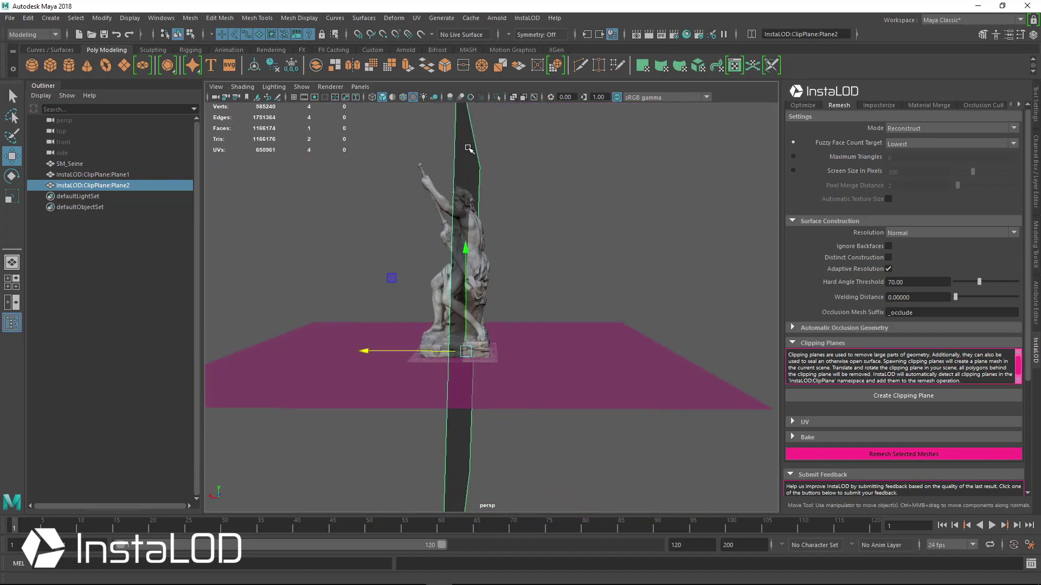
Delete the vertical clipping plane, keeping only the horizontal one at the statue's base
{"action": "left_click_drag", "start_coordinate": [535, 332], "coordinate": [491, 260], "text": "alt"}
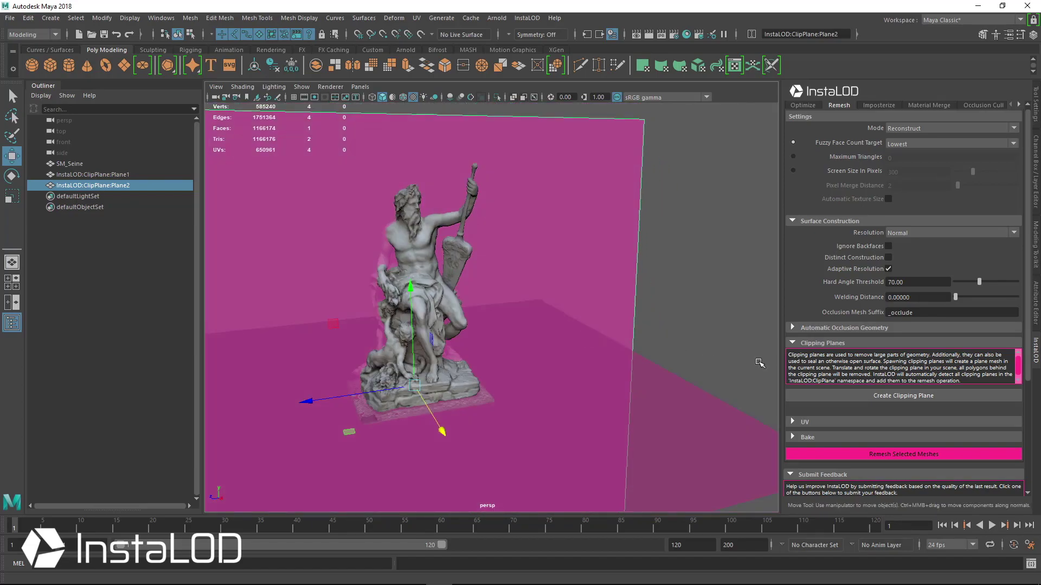
{"action": "key", "text": "Delete"}
{"action": "scroll", "coordinate": [522, 344], "scroll_direction": "up", "scroll_amount": 5}
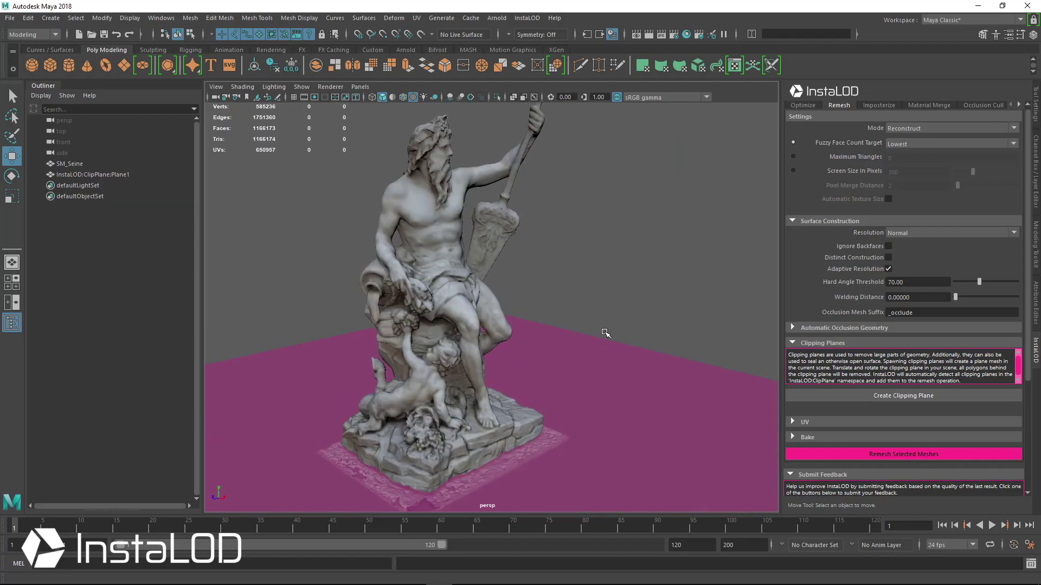
Set the fuzzy face count target to Normal and remesh the SM_Seine statue with the remaining horizontal clipping plane
{"action": "left_click", "coordinate": [895, 145]}
{"action": "left_click", "coordinate": [910, 166]}
{"action": "left_click_drag", "start_coordinate": [635, 300], "coordinate": [505, 285], "text": "alt"}
{"action": "scroll", "coordinate": [504, 285], "scroll_direction": "down", "scroll_amount": 4}
{"action": "left_click", "coordinate": [428, 306]}
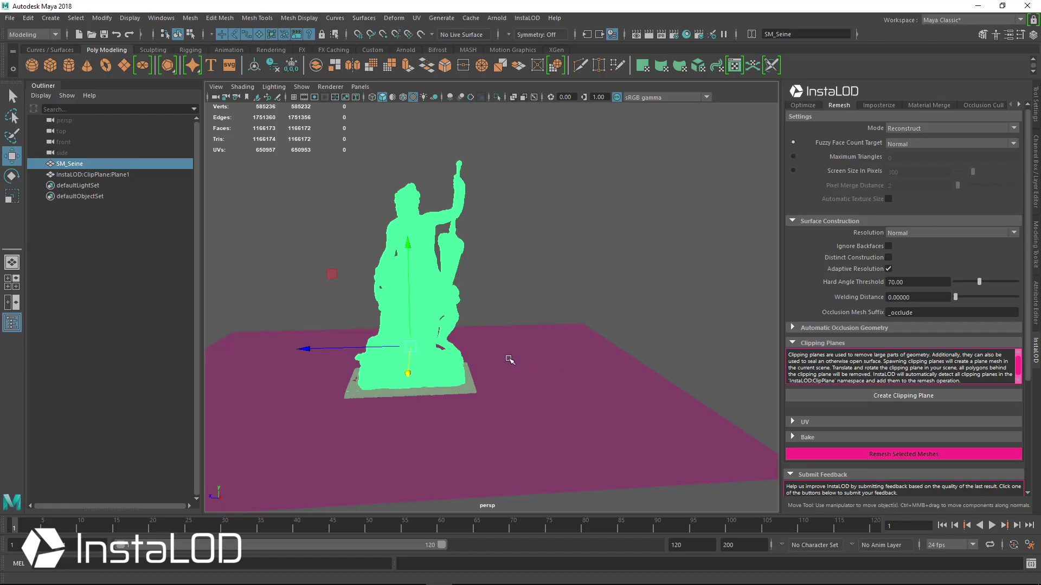
{"action": "left_click", "coordinate": [794, 421]}
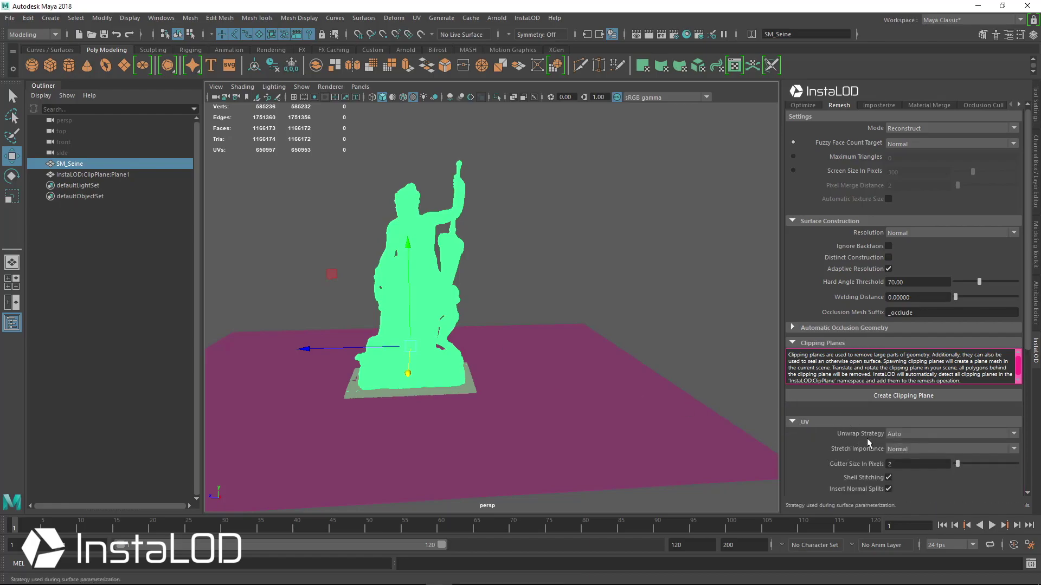
{"action": "left_click", "coordinate": [845, 422]}
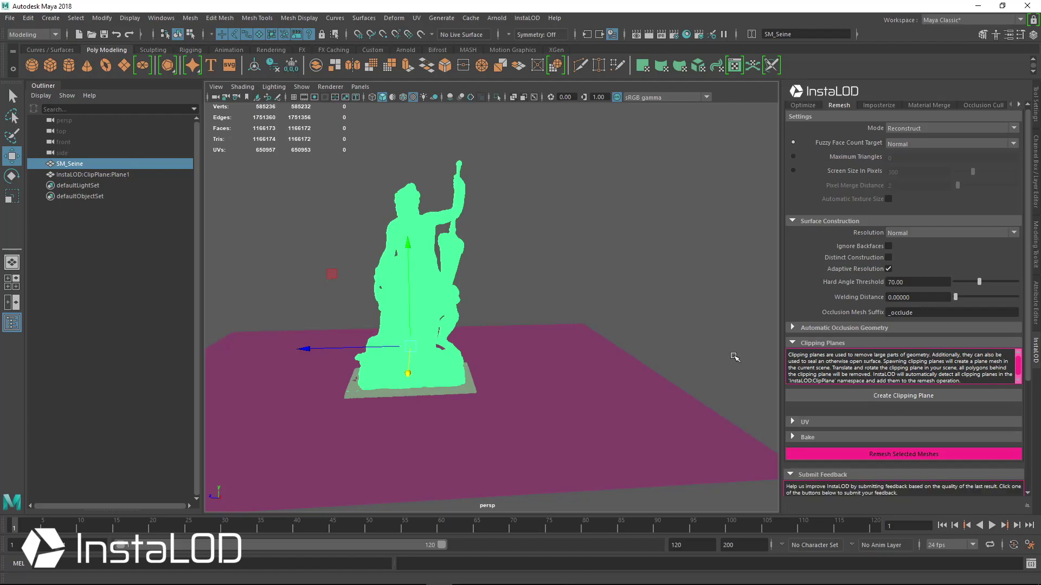
{"action": "scroll", "coordinate": [473, 313], "scroll_direction": "up", "scroll_amount": 3}
{"action": "left_click_drag", "start_coordinate": [473, 313], "coordinate": [542, 310], "text": "alt"}
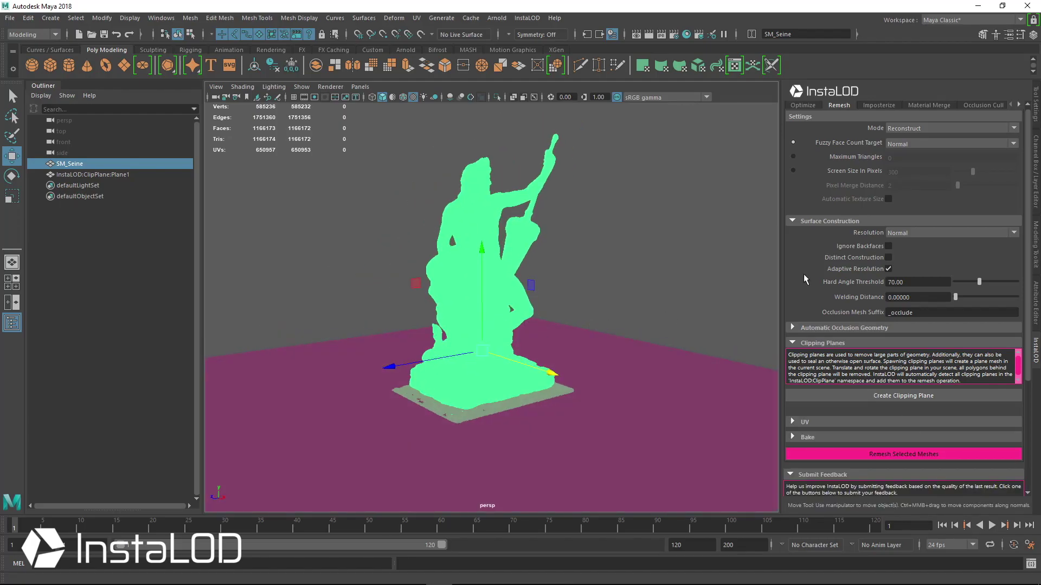
{"action": "left_click", "coordinate": [893, 454]}
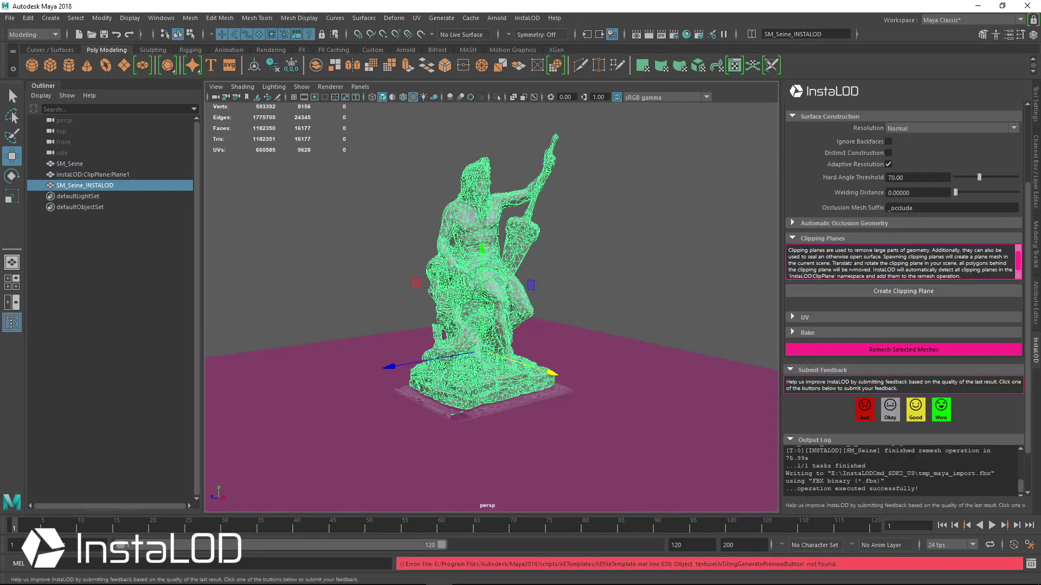
Move the remeshed statue beside the original and delete the horizontal clipping plane
{"action": "left_click_drag", "start_coordinate": [594, 307], "coordinate": [540, 334], "text": "alt"}
{"action": "left_click_drag", "start_coordinate": [422, 366], "coordinate": [590, 349]}
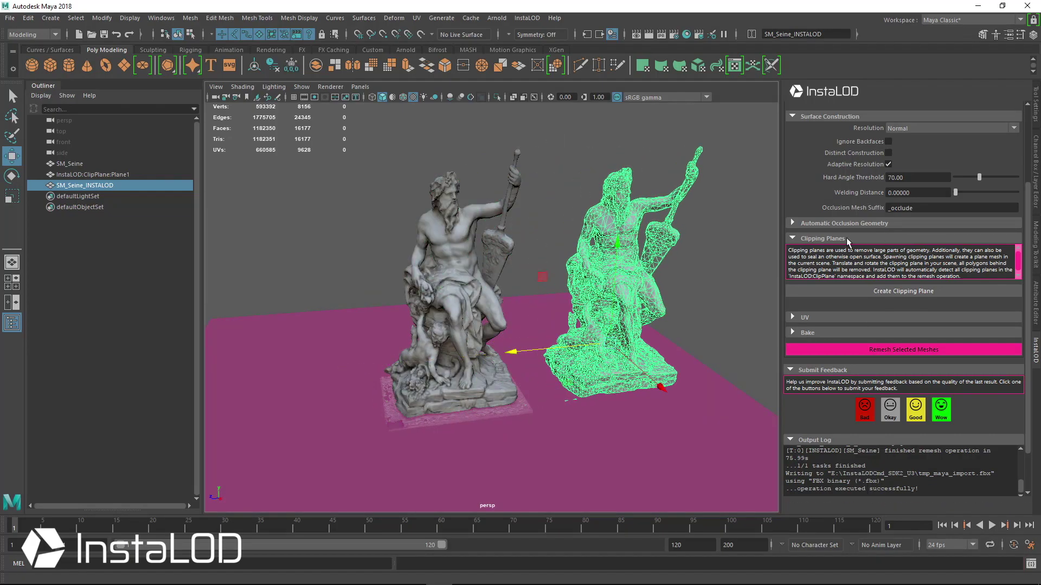
{"action": "left_click", "coordinate": [103, 175]}
{"action": "key", "text": "Delete"}
Delete the loose faces floating beside the grape-side front corner of the remeshed statue's base
{"action": "scroll", "coordinate": [600, 362], "scroll_direction": "up", "scroll_amount": 5}
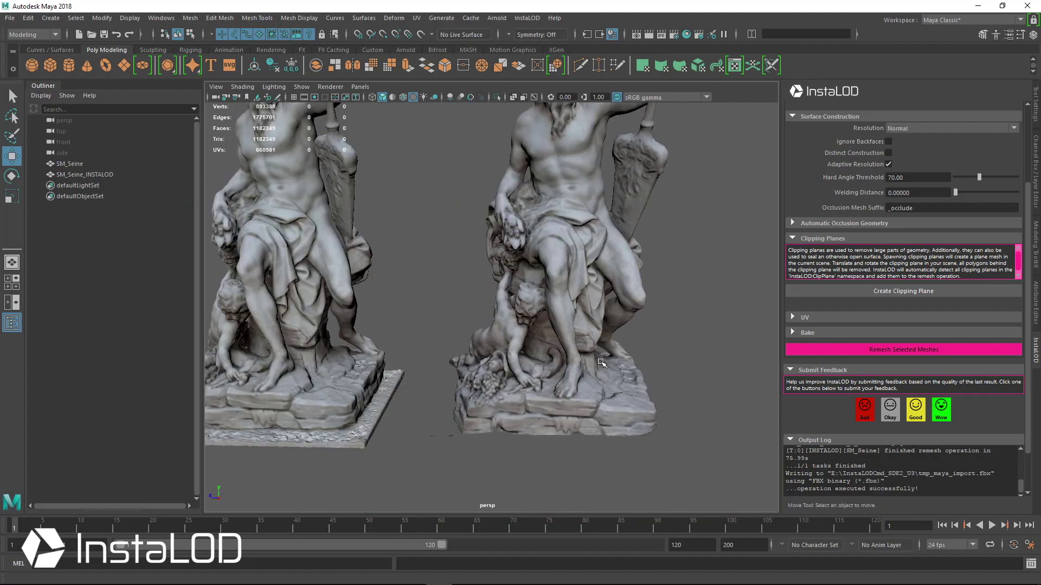
{"action": "scroll", "coordinate": [601, 362], "scroll_direction": "up", "scroll_amount": 10}
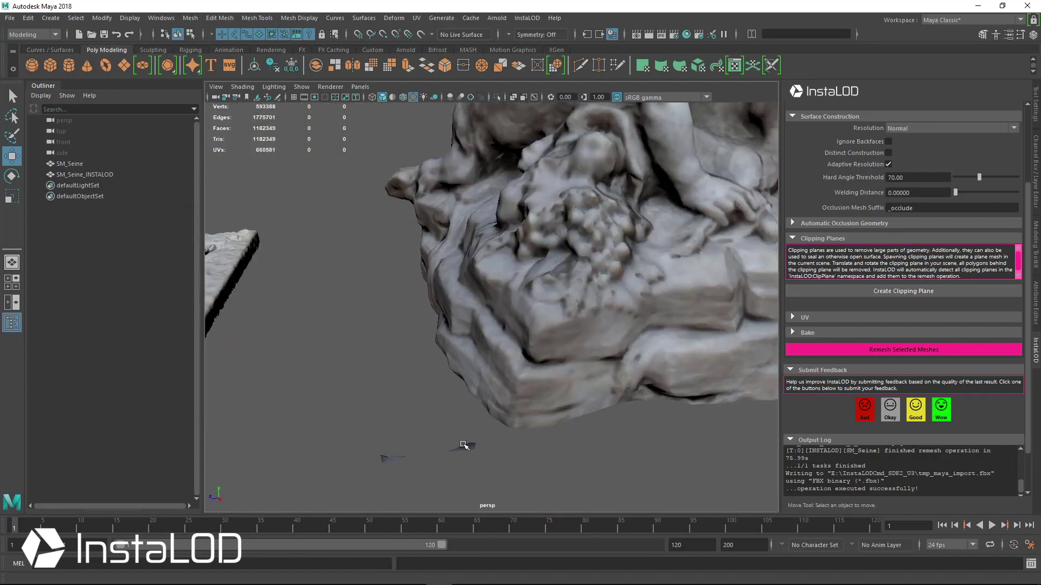
{"action": "left_click", "coordinate": [469, 446]}
{"action": "right_click_drag", "start_coordinate": [469, 447], "coordinate": [467, 296]}
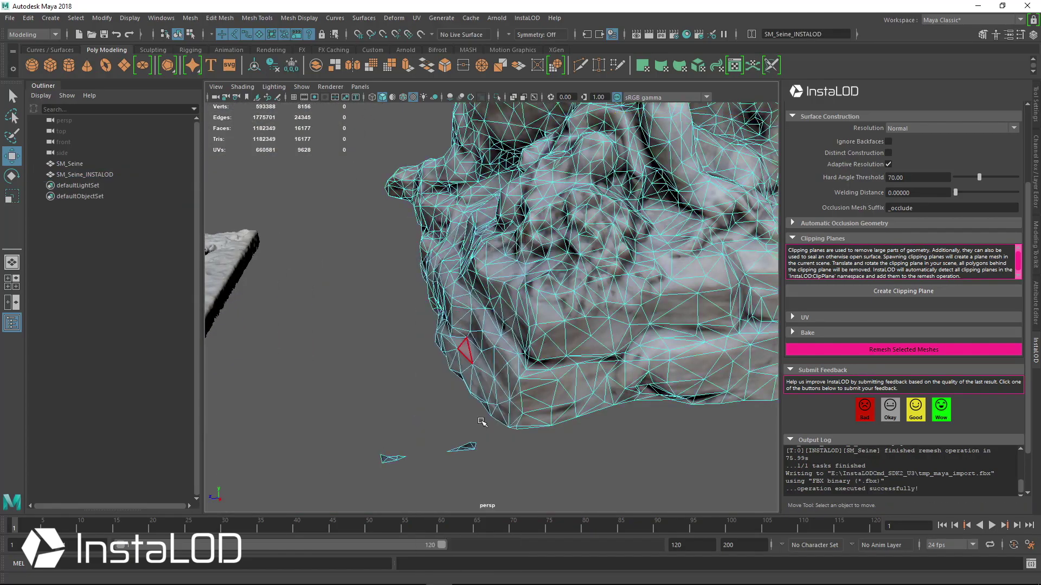
{"action": "left_click_drag", "start_coordinate": [483, 429], "coordinate": [373, 464]}
{"action": "key", "text": "Delete"}
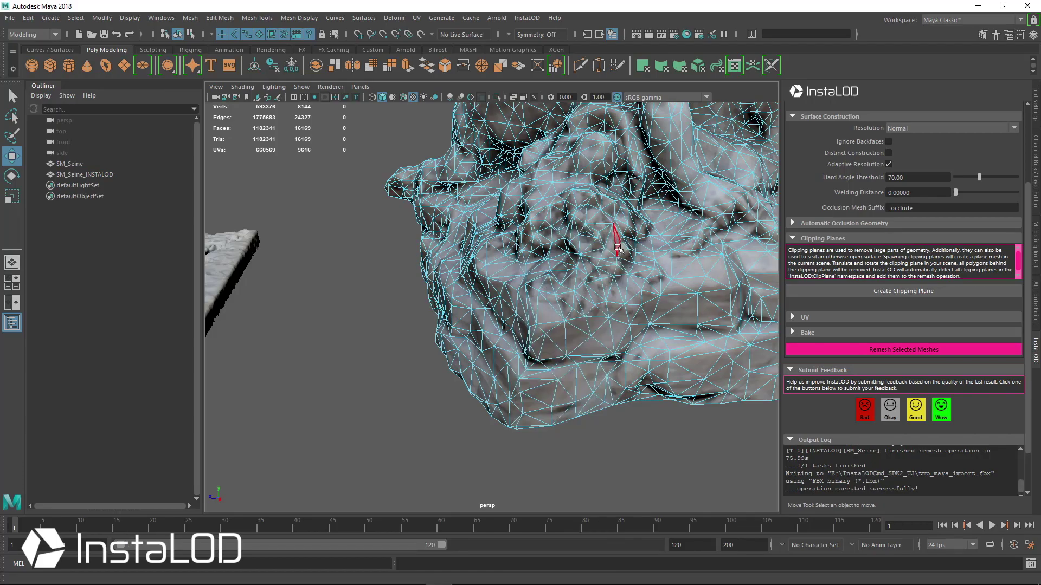
Delete the remaining stray faces floating off another corner of the remeshed base and return to object mode
{"action": "left_click_drag", "start_coordinate": [619, 313], "coordinate": [530, 269], "text": "alt"}
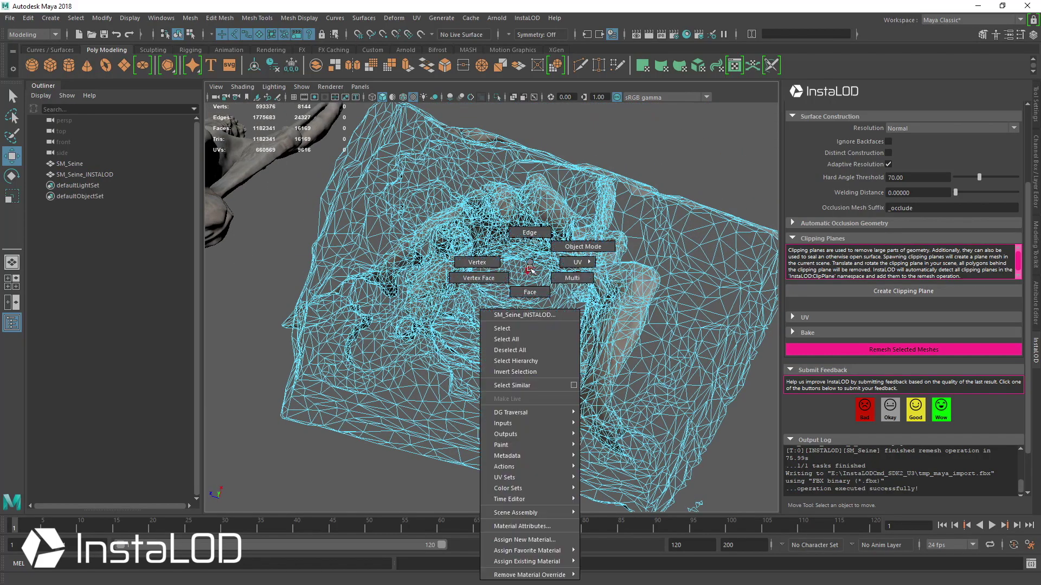
{"action": "right_click_drag", "start_coordinate": [529, 275], "coordinate": [562, 256]}
{"action": "left_click_drag", "start_coordinate": [697, 308], "coordinate": [652, 426], "text": "alt"}
{"action": "middle_click_drag", "start_coordinate": [534, 378], "coordinate": [504, 367], "text": "alt"}
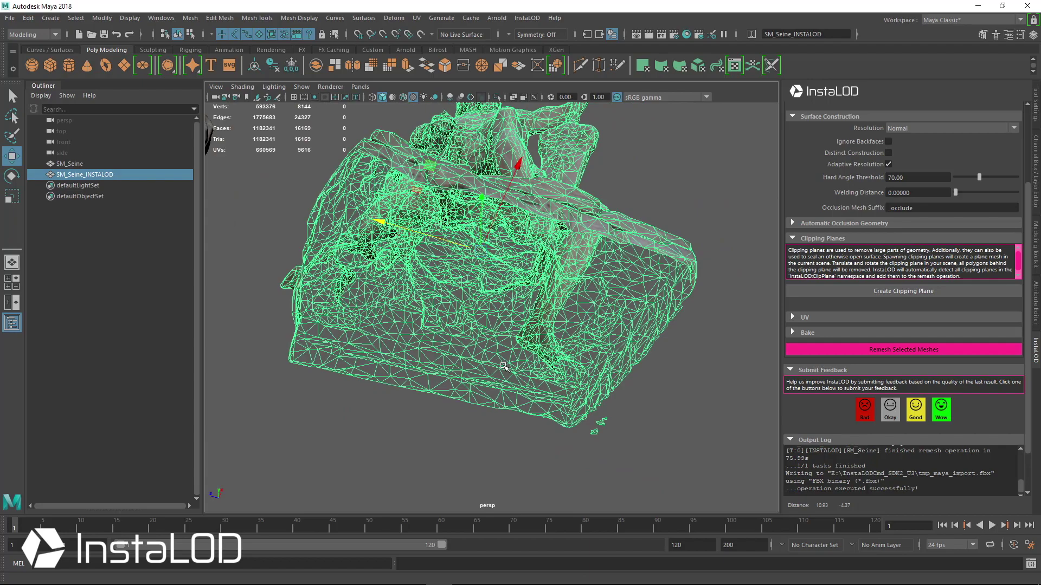
{"action": "left_click_drag", "start_coordinate": [504, 367], "coordinate": [612, 362], "text": "alt"}
{"action": "right_click_drag", "start_coordinate": [613, 366], "coordinate": [614, 292]}
{"action": "mouse_move", "coordinate": [601, 367]}
{"action": "left_mouse_down"}
{"action": "mouse_move", "coordinate": [635, 433]}
{"action": "mouse_move", "coordinate": [603, 378]}
{"action": "left_mouse_up"}
{"action": "key", "text": "Delete"}
{"action": "key", "text": "Delete"}
{"action": "right_click_drag", "start_coordinate": [561, 262], "coordinate": [610, 249]}
Select the cleaned remeshed statue, compare it with the original, and review the remesh settings
{"action": "left_click_drag", "start_coordinate": [594, 297], "coordinate": [545, 257], "text": "alt"}
{"action": "left_click", "coordinate": [420, 237]}
{"action": "left_click_drag", "start_coordinate": [420, 237], "coordinate": [528, 293], "text": "alt"}
{"action": "left_click", "coordinate": [520, 276]}
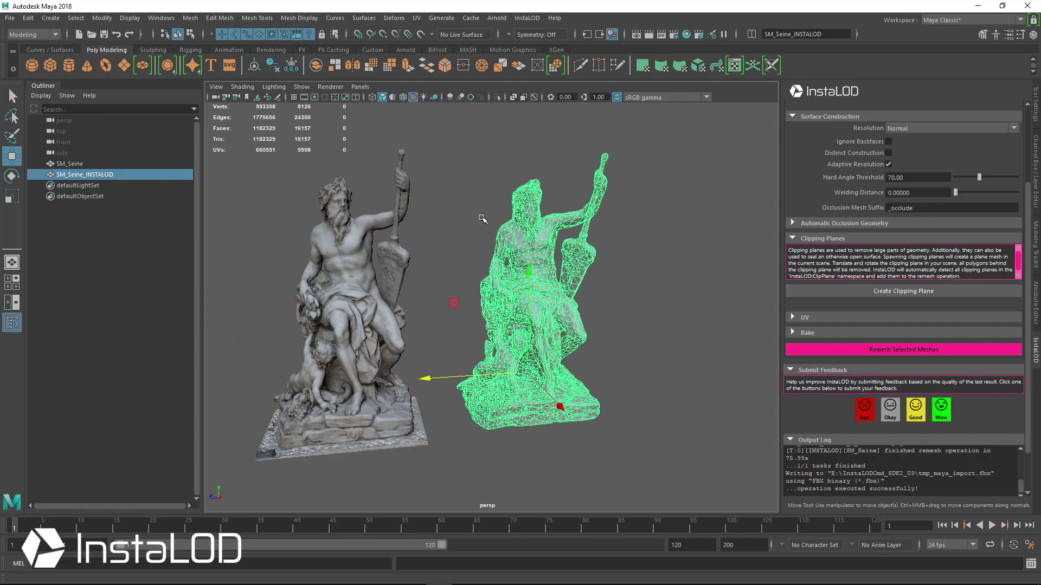
{"action": "left_click_drag", "start_coordinate": [516, 263], "coordinate": [558, 267], "text": "alt"}
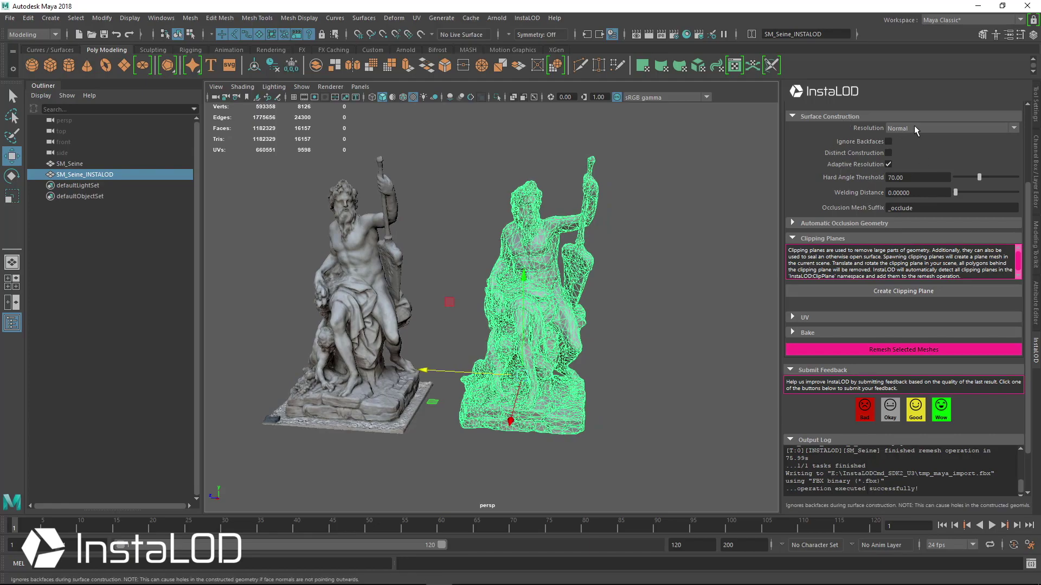
{"action": "scroll", "coordinate": [855, 200], "scroll_direction": "up", "scroll_amount": 3}
{"action": "scroll", "coordinate": [855, 197], "scroll_direction": "up", "scroll_amount": 3}
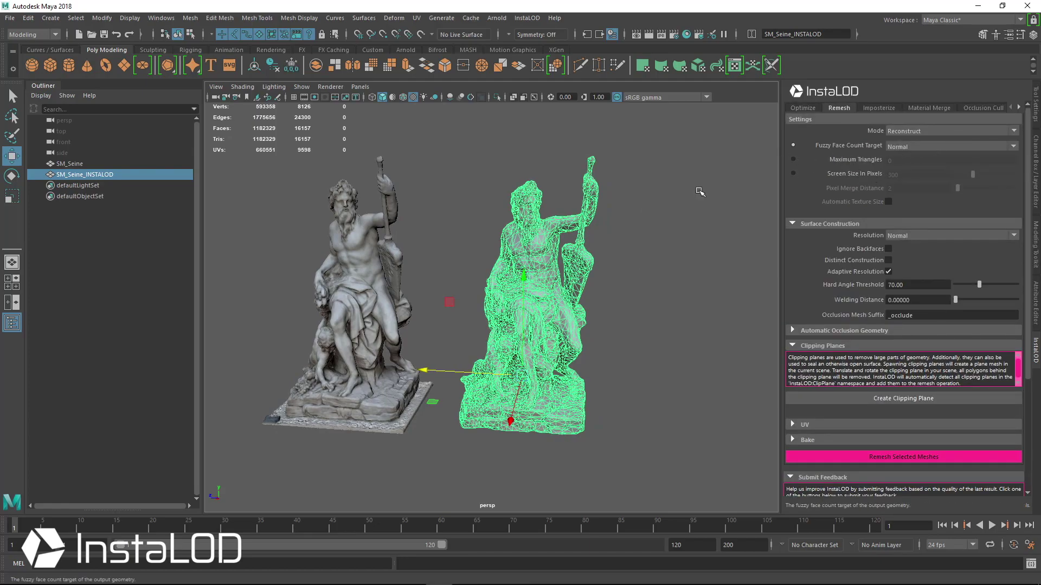
Examine the remeshed statue's back without textures, including the gap between the lower leg and the rock
{"action": "left_click_drag", "start_coordinate": [639, 255], "coordinate": [534, 225], "text": "alt"}
{"action": "left_click", "coordinate": [621, 320]}
{"action": "scroll", "coordinate": [608, 243], "scroll_direction": "up", "scroll_amount": 5}
{"action": "left_click_drag", "start_coordinate": [609, 244], "coordinate": [481, 132], "text": "alt"}
{"action": "scroll", "coordinate": [585, 297], "scroll_direction": "down", "scroll_amount": 3}
{"action": "left_click_drag", "start_coordinate": [588, 298], "coordinate": [615, 293], "text": "alt"}
{"action": "left_click_drag", "start_coordinate": [521, 297], "coordinate": [596, 296], "text": "alt"}
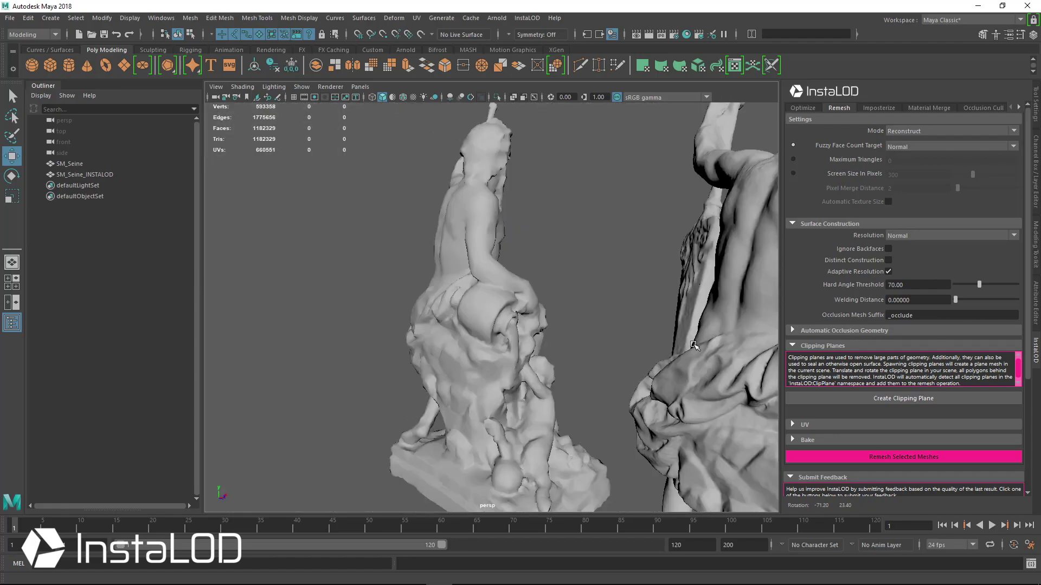
{"action": "scroll", "coordinate": [569, 260], "scroll_direction": "up", "scroll_amount": 4}
{"action": "middle_click_drag", "start_coordinate": [561, 247], "coordinate": [581, 279], "text": "alt"}
{"action": "left_click_drag", "start_coordinate": [579, 279], "coordinate": [614, 291], "text": "alt"}
{"action": "left_click_drag", "start_coordinate": [614, 428], "coordinate": [407, 230], "text": "alt"}
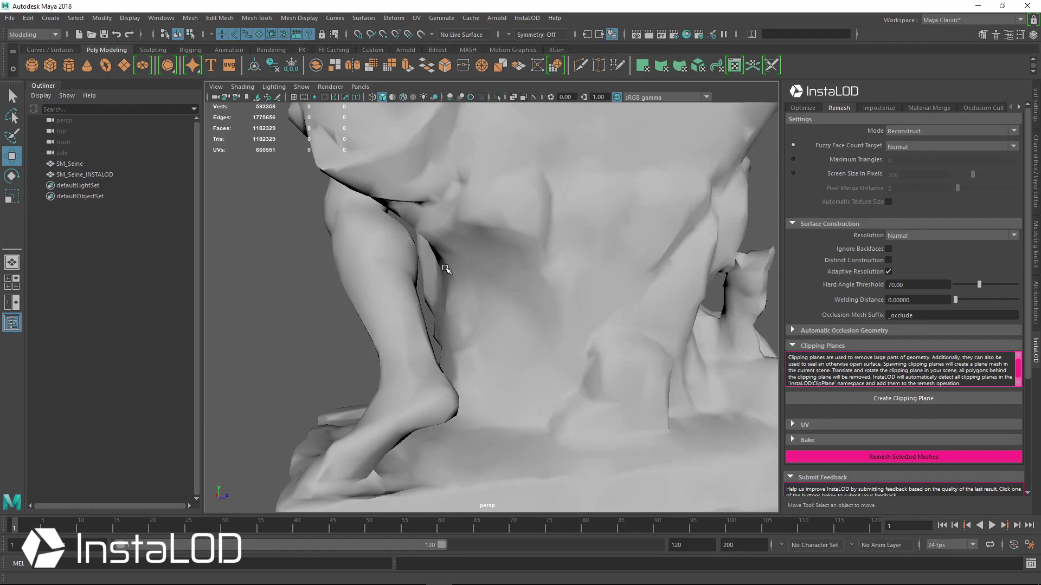
{"action": "left_click_drag", "start_coordinate": [446, 269], "coordinate": [416, 257], "text": "alt"}
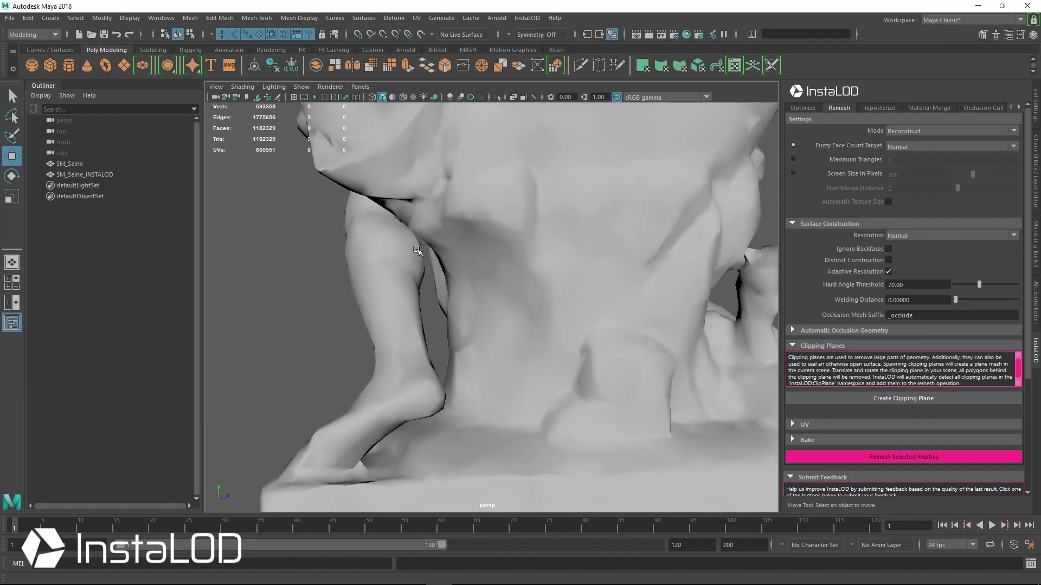
Examine the small figure at the remeshed base, compare both untextured statues, and turn texture display back on
{"action": "right_click_drag", "start_coordinate": [487, 292], "coordinate": [403, 272], "text": "alt"}
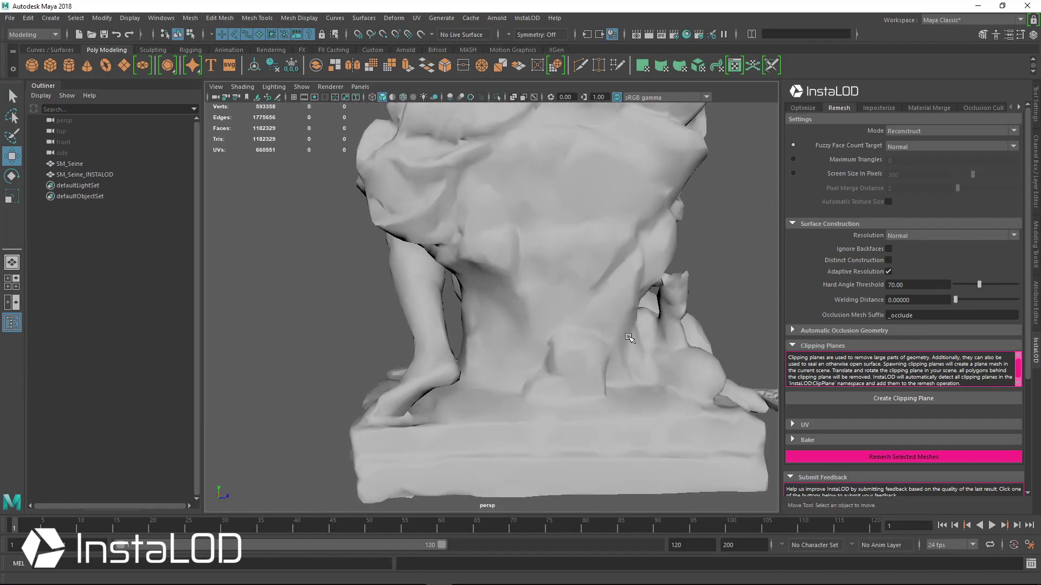
{"action": "middle_click_drag", "start_coordinate": [629, 337], "coordinate": [489, 319], "text": "alt"}
{"action": "right_click_drag", "start_coordinate": [489, 319], "coordinate": [558, 336], "text": "alt"}
{"action": "left_click_drag", "start_coordinate": [558, 336], "coordinate": [400, 222], "text": "alt"}
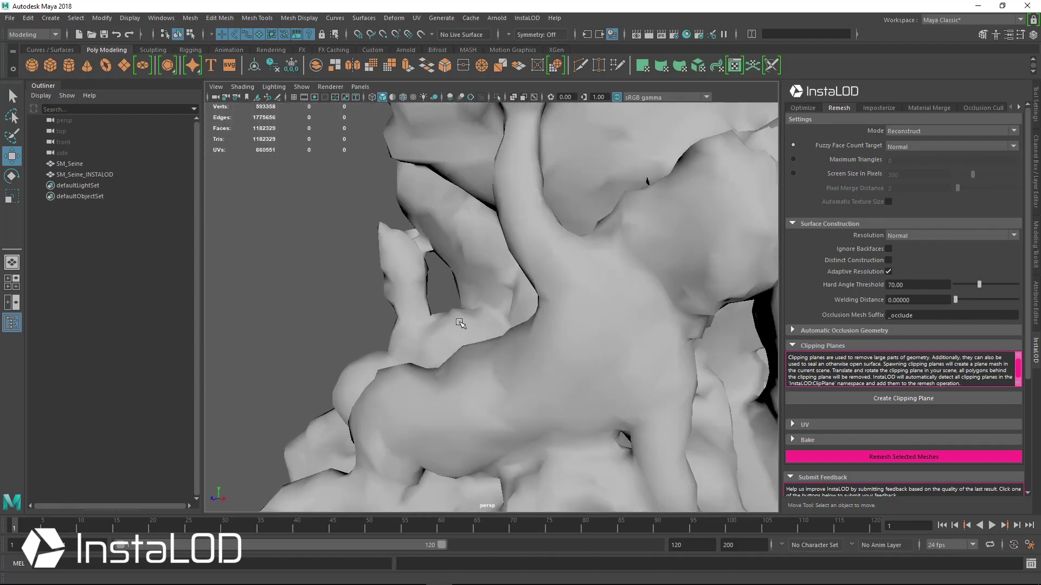
{"action": "right_click_drag", "start_coordinate": [459, 323], "coordinate": [357, 303], "text": "alt"}
{"action": "left_click_drag", "start_coordinate": [358, 303], "coordinate": [654, 323], "text": "alt"}
{"action": "right_click_drag", "start_coordinate": [655, 323], "coordinate": [585, 299], "text": "alt"}
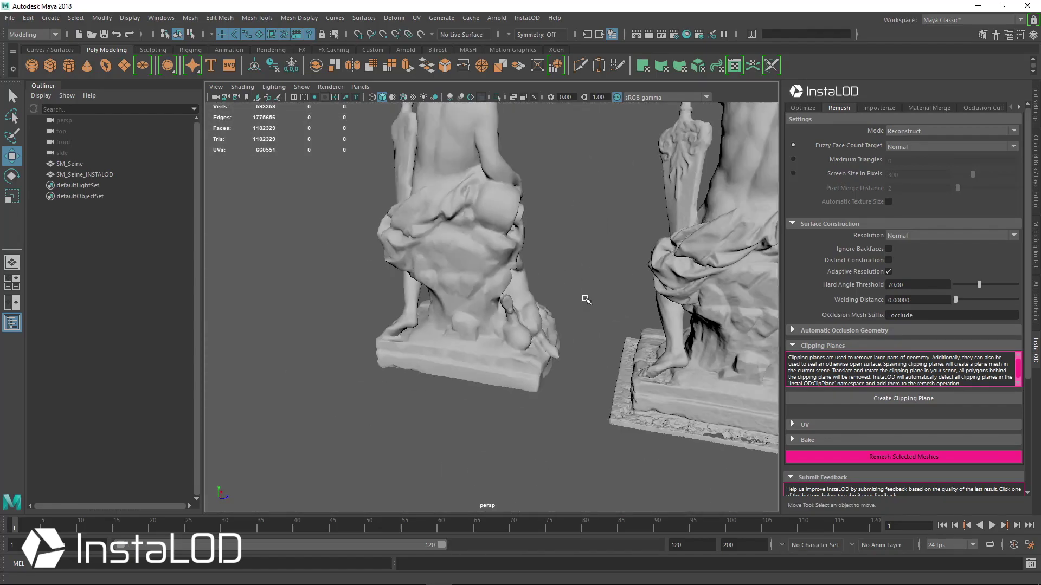
{"action": "left_click_drag", "start_coordinate": [585, 300], "coordinate": [441, 299], "text": "alt"}
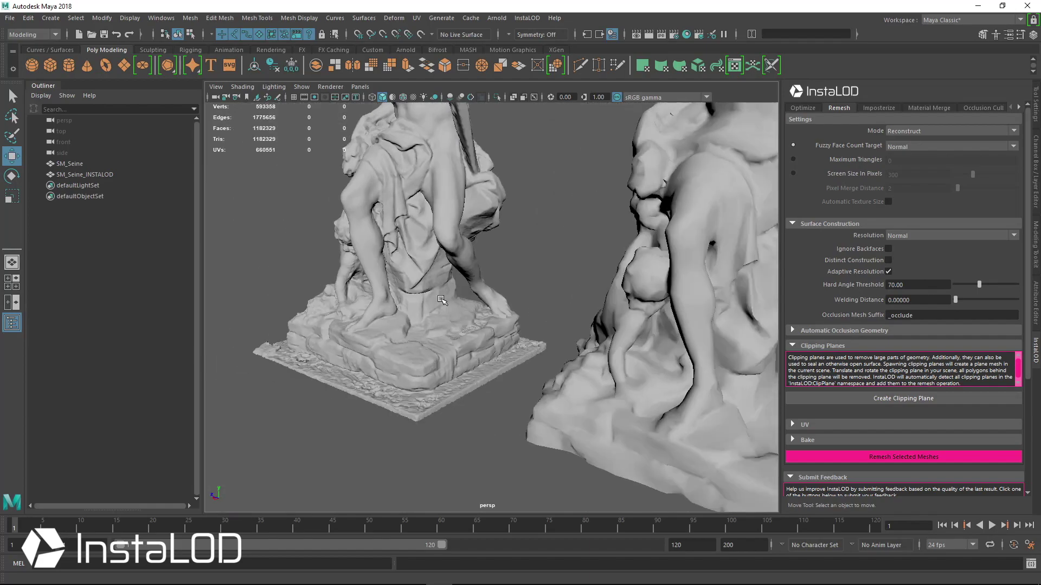
{"action": "right_click_drag", "start_coordinate": [441, 299], "coordinate": [381, 281], "text": "alt"}
{"action": "left_click_drag", "start_coordinate": [381, 280], "coordinate": [474, 163], "text": "alt"}
{"action": "left_click", "coordinate": [413, 97]}
{"action": "mouse_move", "coordinate": [547, 263]}
{"action": "right_mouse_down", "text": "alt"}
{"action": "mouse_move", "coordinate": [598, 267]}
{"action": "mouse_move", "coordinate": [552, 259]}
{"action": "right_mouse_up", "text": "alt"}
Open the remeshed statue's UV layout in the UV Editor and move the window clear of the original statue
{"action": "left_click", "coordinate": [541, 267]}
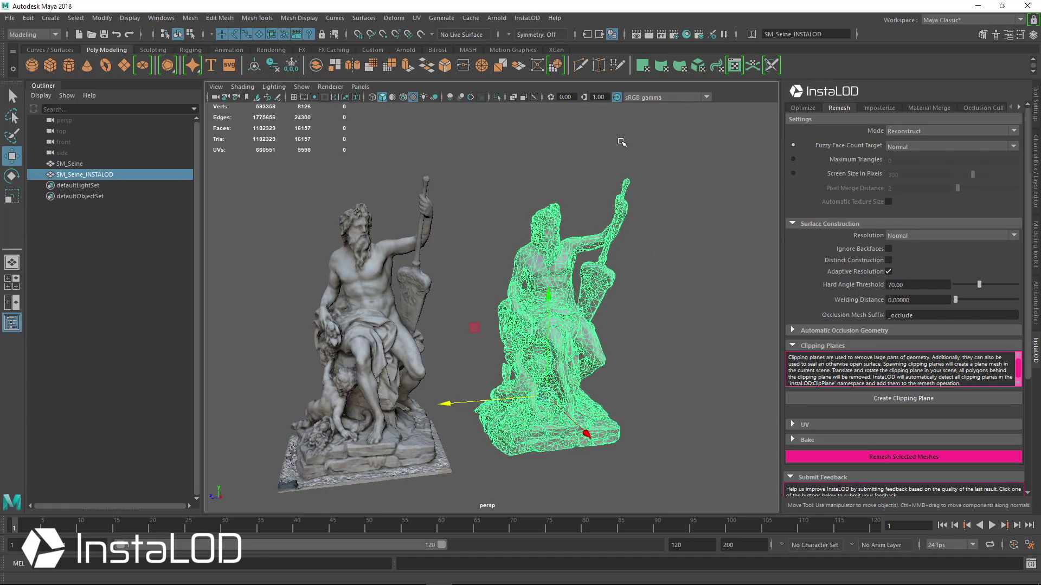
{"action": "left_click", "coordinate": [699, 71]}
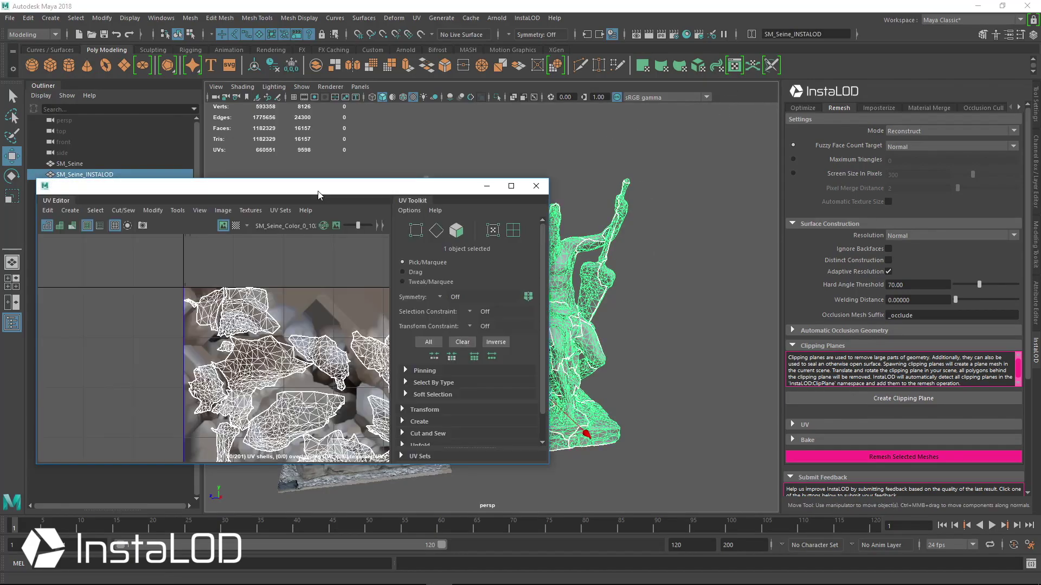
{"action": "left_click_drag", "start_coordinate": [324, 188], "coordinate": [797, 105]}
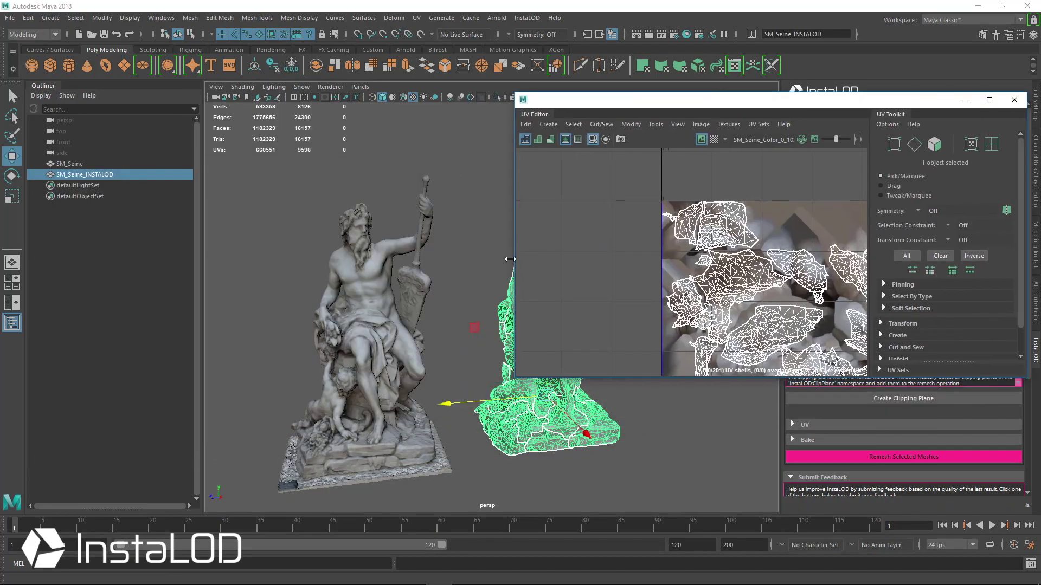
Inspect the original SM_Seine statue's UV layout for comparison and close the UV Editor
{"action": "left_click", "coordinate": [364, 266]}
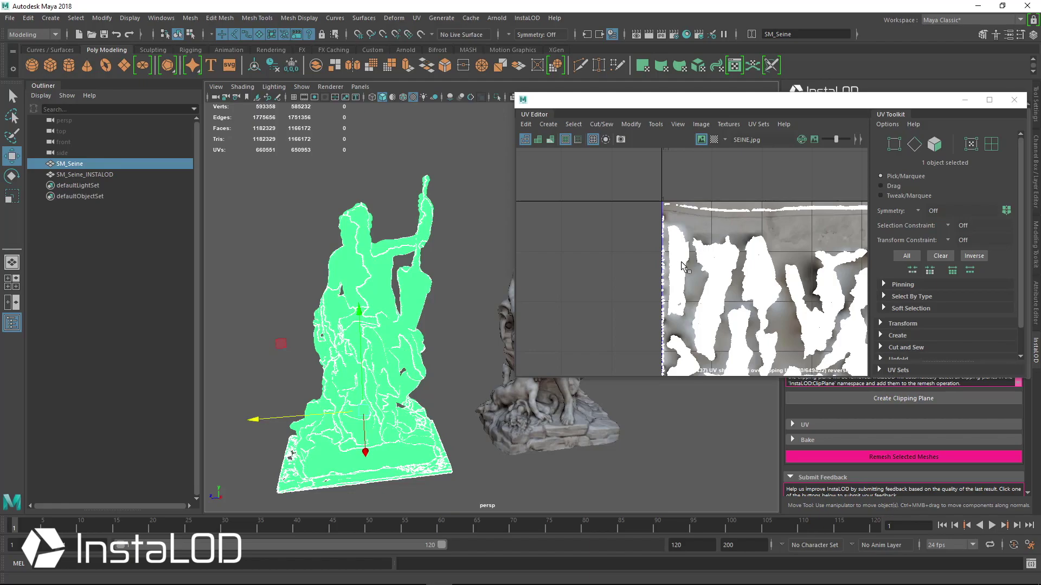
{"action": "left_click", "coordinate": [667, 414]}
{"action": "left_click_drag", "start_coordinate": [920, 104], "coordinate": [699, 104]}
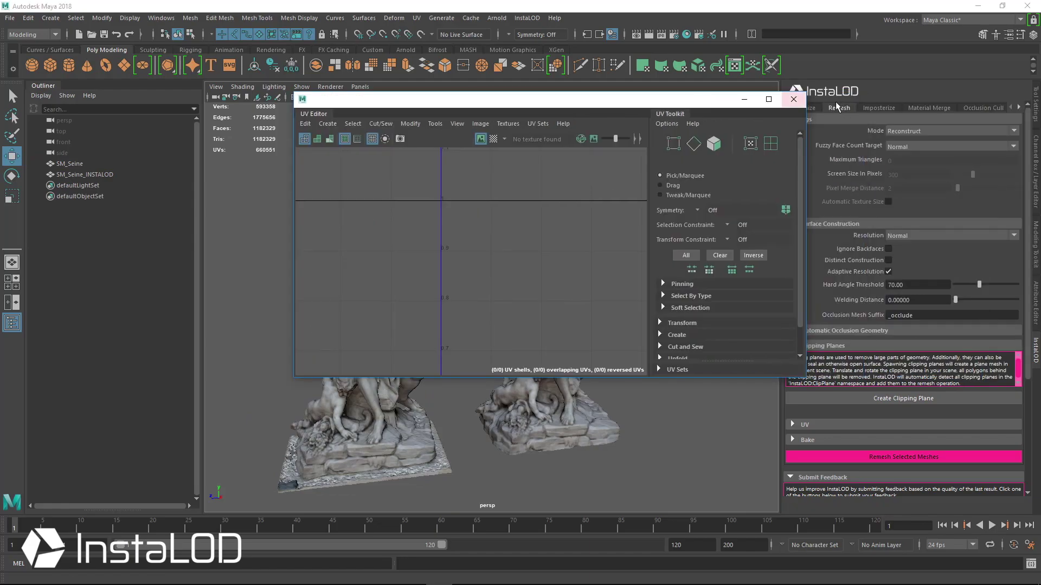
{"action": "left_click", "coordinate": [793, 100]}
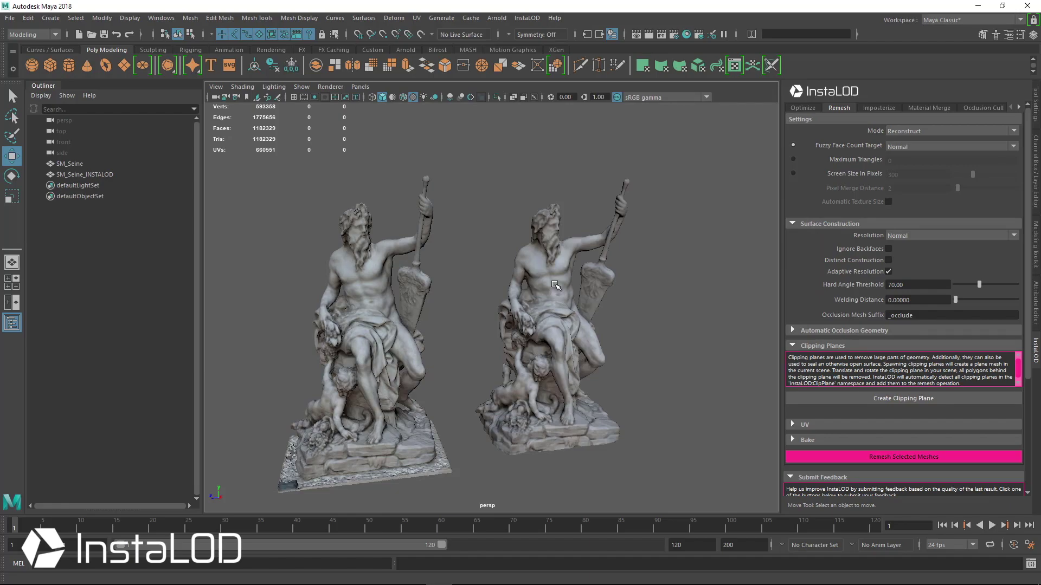
Compare the textured remeshed statue with the original from front and back, and reselect the remeshed statue
{"action": "left_click", "coordinate": [556, 284]}
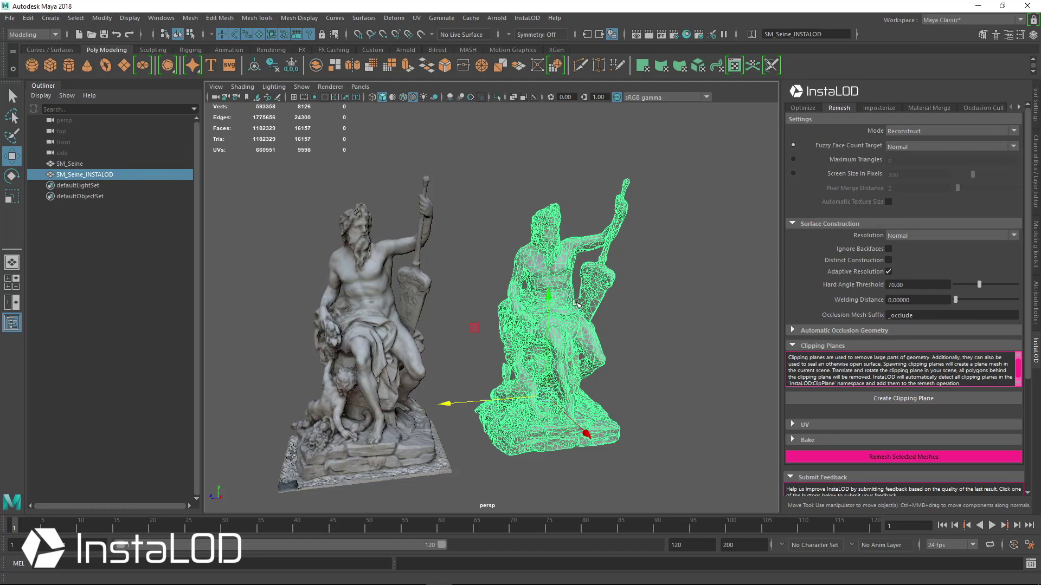
{"action": "left_click", "coordinate": [626, 301]}
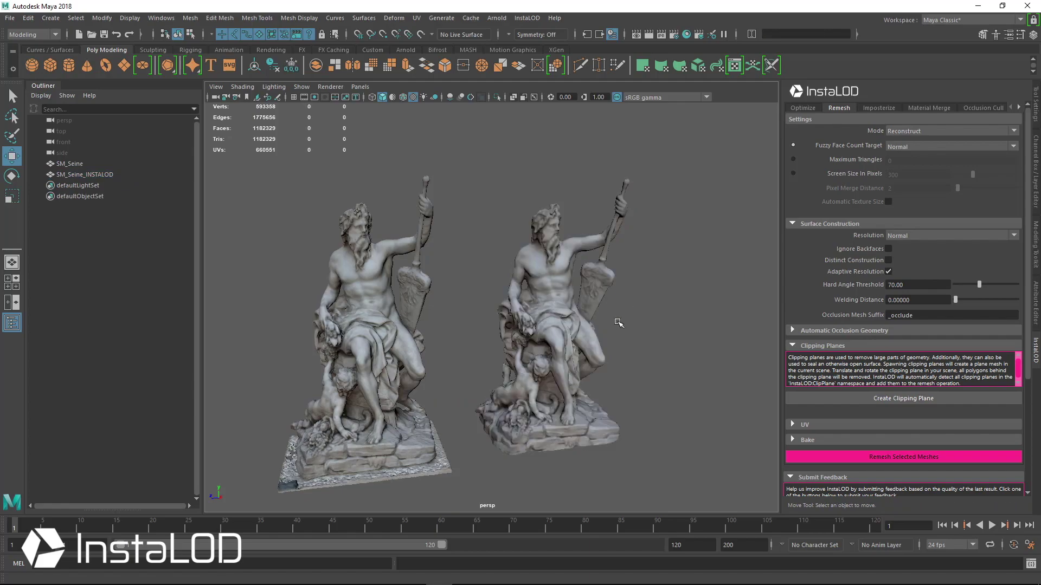
{"action": "left_click_drag", "start_coordinate": [657, 327], "coordinate": [612, 316], "text": "alt"}
{"action": "left_click_drag", "start_coordinate": [516, 321], "coordinate": [575, 320], "text": "alt"}
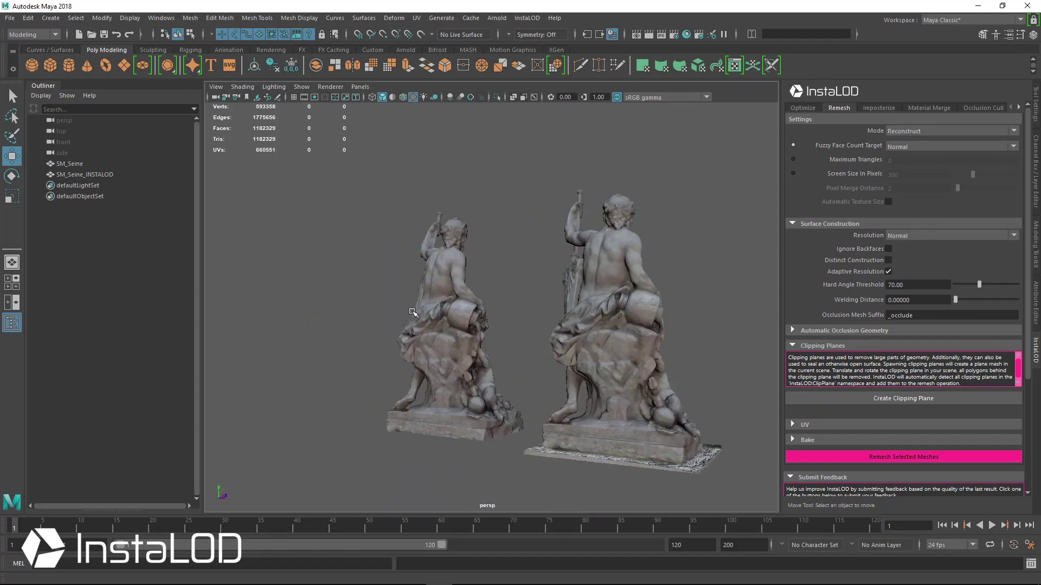
{"action": "scroll", "coordinate": [486, 339], "scroll_direction": "up", "scroll_amount": 5}
{"action": "left_click_drag", "start_coordinate": [487, 340], "coordinate": [477, 346], "text": "alt"}
{"action": "key", "text": "a"}
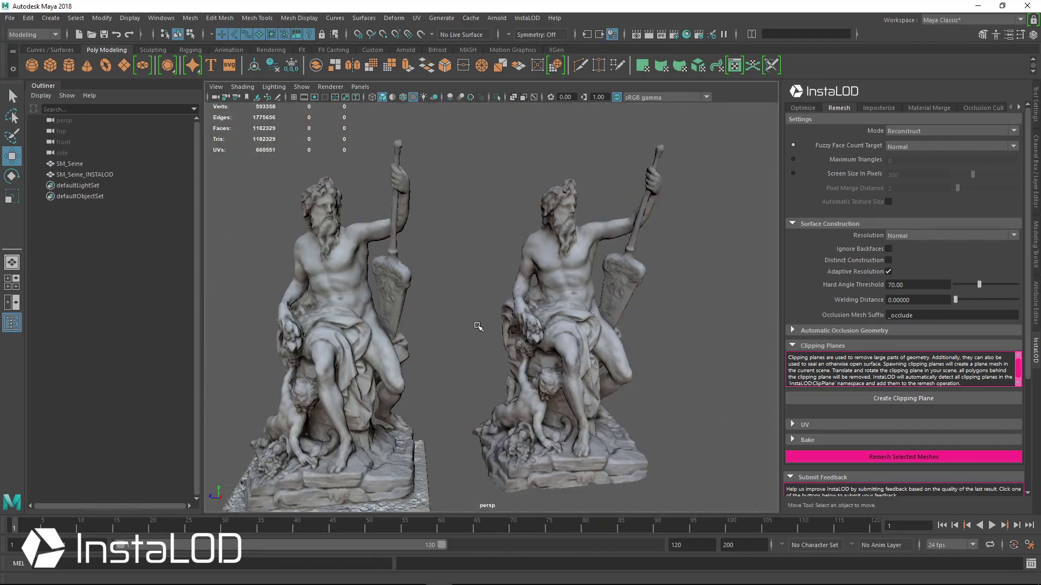
{"action": "left_click", "coordinate": [592, 280]}
{"action": "scroll", "coordinate": [672, 317], "scroll_direction": "down", "scroll_amount": 3}
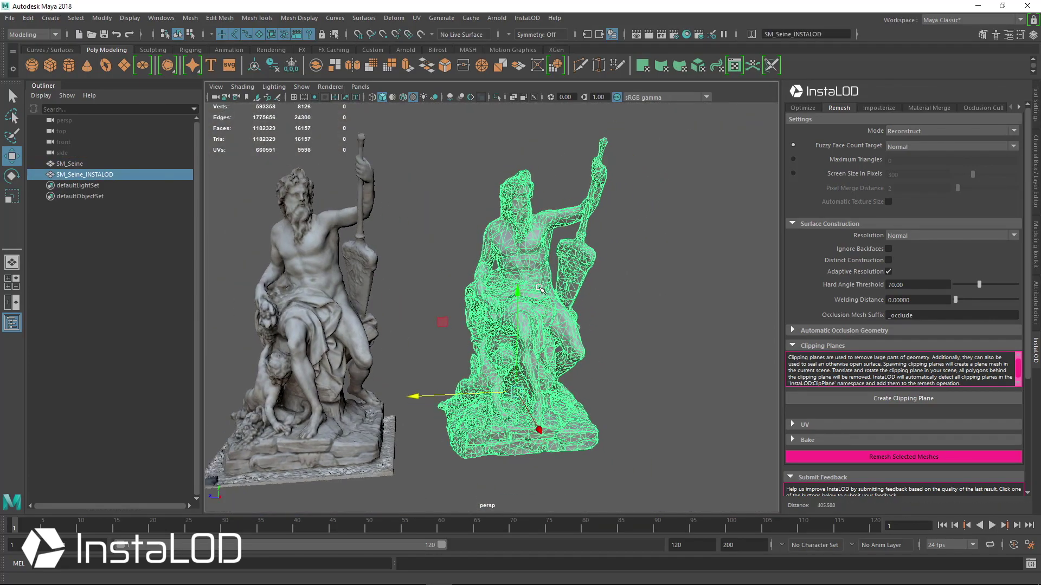
Compare the textured remeshed statue with the original SM_Seine statue up close and from several angles
{"action": "left_click_drag", "start_coordinate": [451, 303], "coordinate": [442, 263], "text": "alt"}
{"action": "scroll", "coordinate": [442, 264], "scroll_direction": "up", "scroll_amount": 4}
{"action": "left_click_drag", "start_coordinate": [529, 267], "coordinate": [553, 270], "text": "alt"}
{"action": "left_click", "coordinate": [247, 221]}
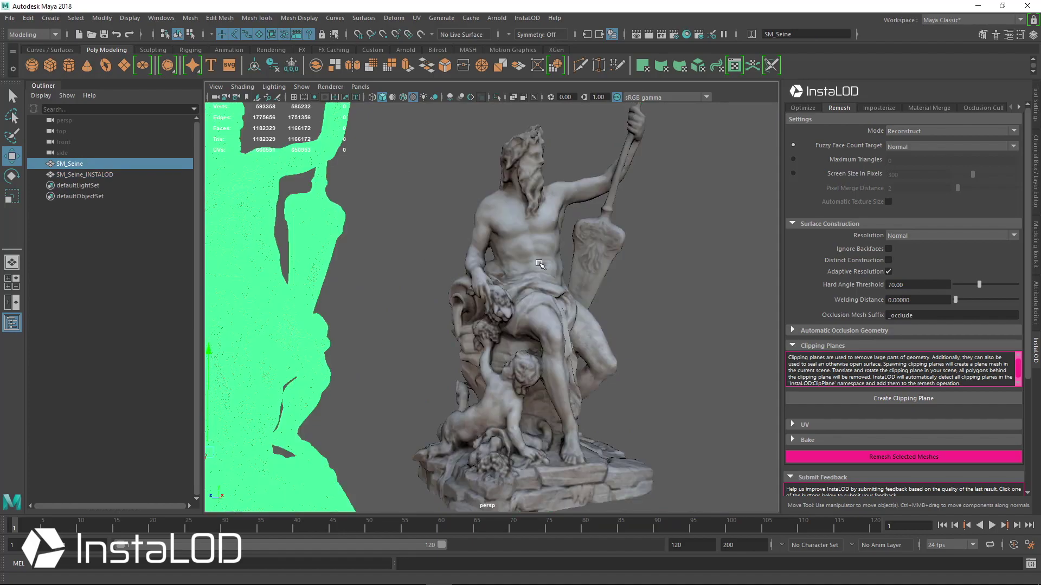
{"action": "scroll", "coordinate": [346, 198], "scroll_direction": "down", "scroll_amount": 3}
{"action": "left_click", "coordinate": [645, 284]}
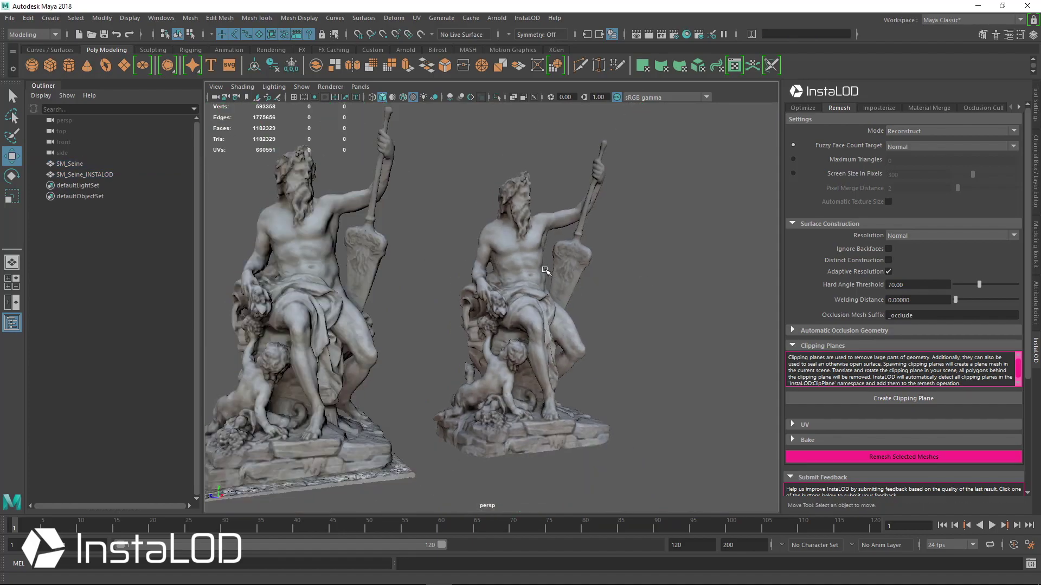
{"action": "left_click", "coordinate": [546, 273]}
{"action": "scroll", "coordinate": [564, 282], "scroll_direction": "up", "scroll_amount": 4}
{"action": "left_click_drag", "start_coordinate": [629, 307], "coordinate": [694, 329], "text": "alt"}
{"action": "left_click", "coordinate": [695, 329]}
{"action": "scroll", "coordinate": [673, 324], "scroll_direction": "down", "scroll_amount": 4}
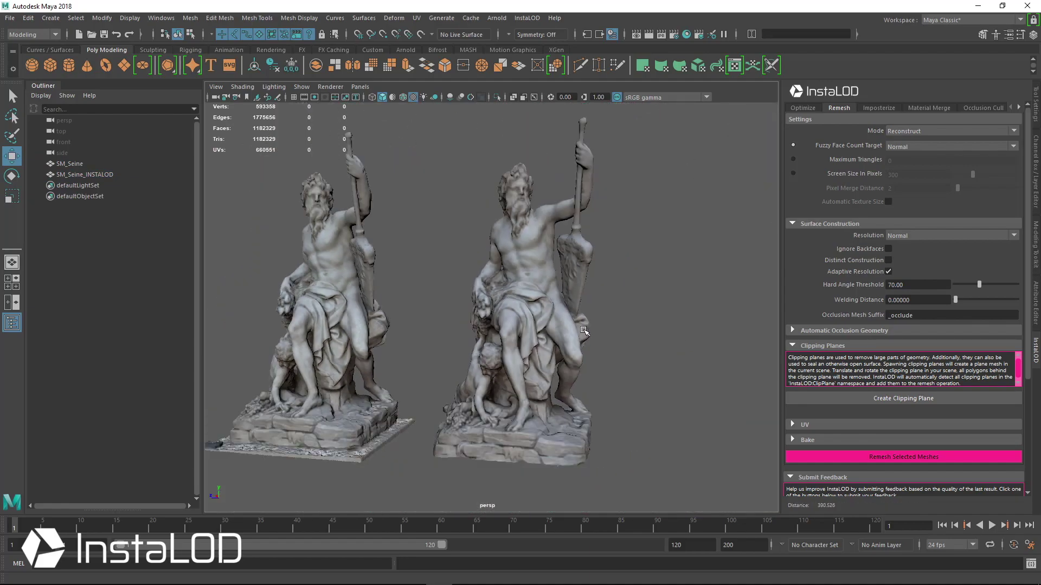
Optimize the remeshed statue SM_Seine_INSTALOD with InstaLOD at 50 percent triangles, keeping the feature importance settings at Normal
{"action": "left_click_drag", "start_coordinate": [496, 305], "coordinate": [559, 295], "text": "alt"}
{"action": "left_click", "coordinate": [538, 282]}
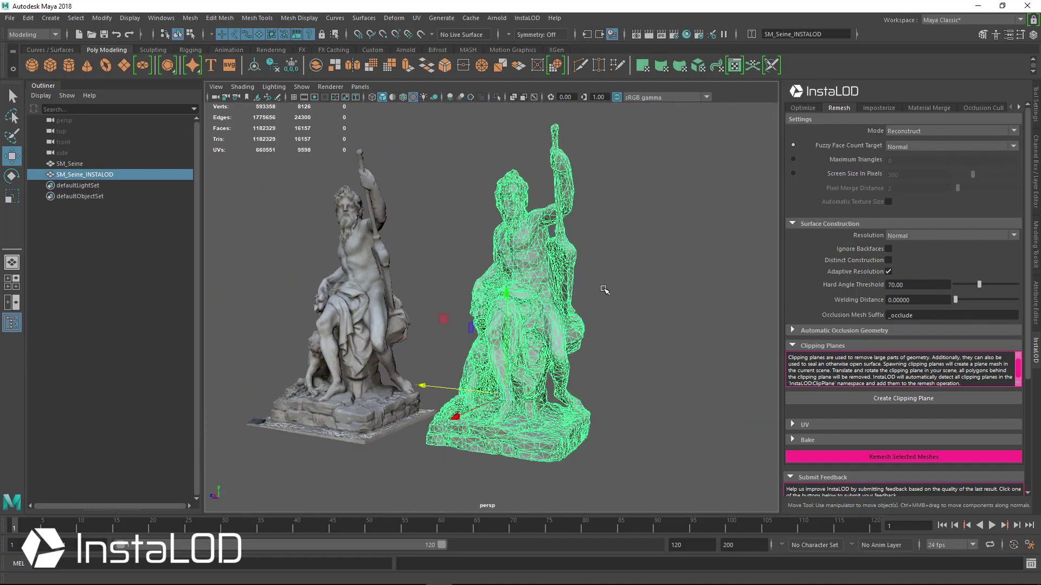
{"action": "left_click_drag", "start_coordinate": [594, 286], "coordinate": [657, 255], "text": "alt"}
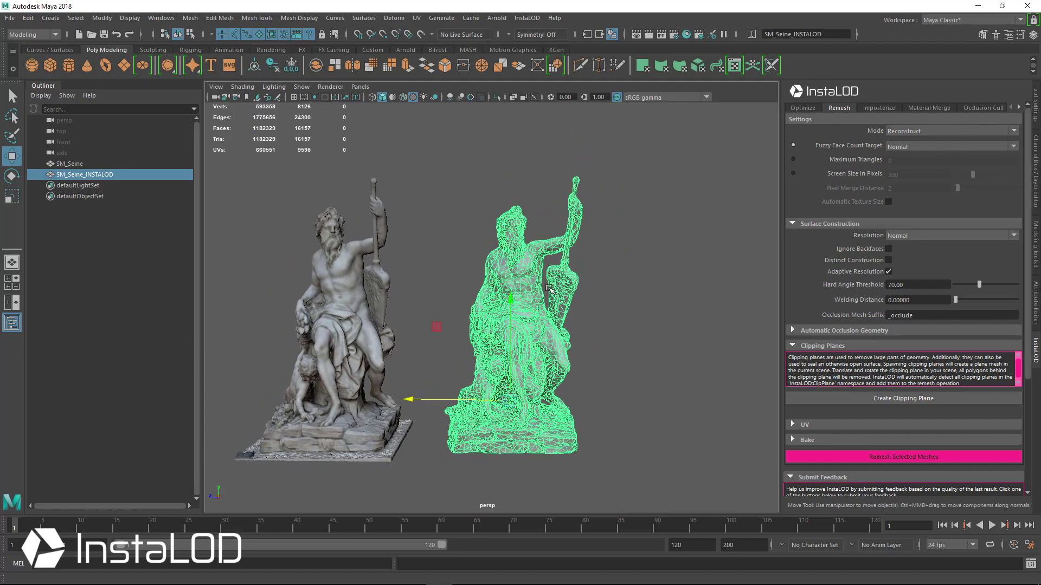
{"action": "left_click", "coordinate": [800, 108]}
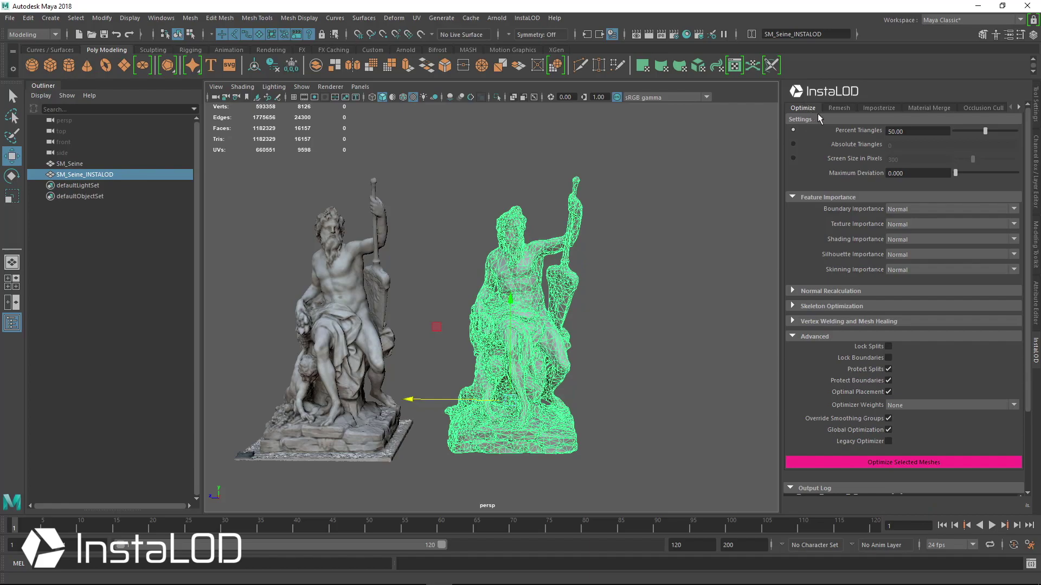
{"action": "left_click", "coordinate": [900, 131]}
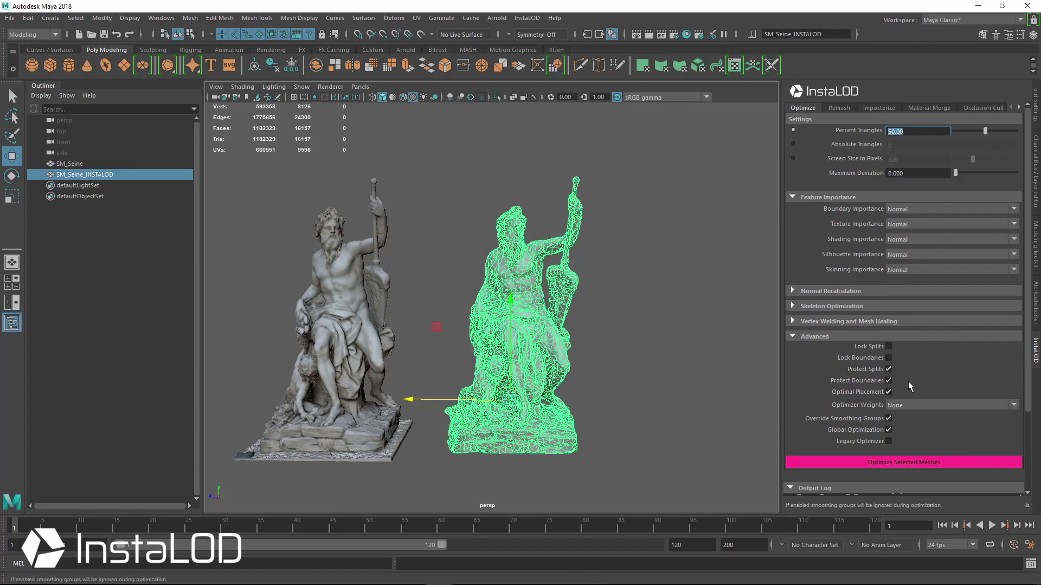
{"action": "scroll", "coordinate": [922, 319], "scroll_direction": "down", "scroll_amount": 1}
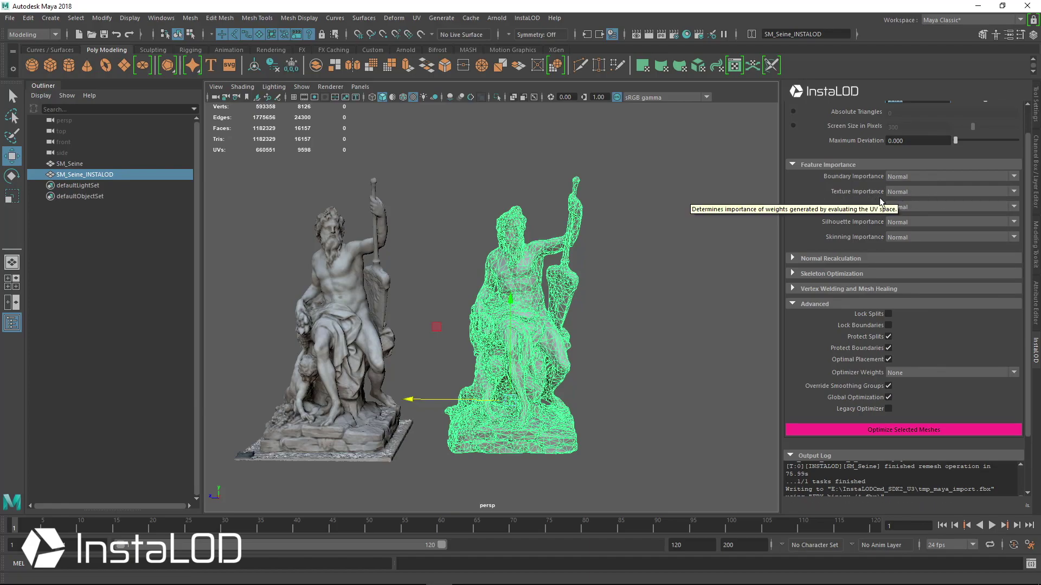
{"action": "left_click", "coordinate": [895, 431]}
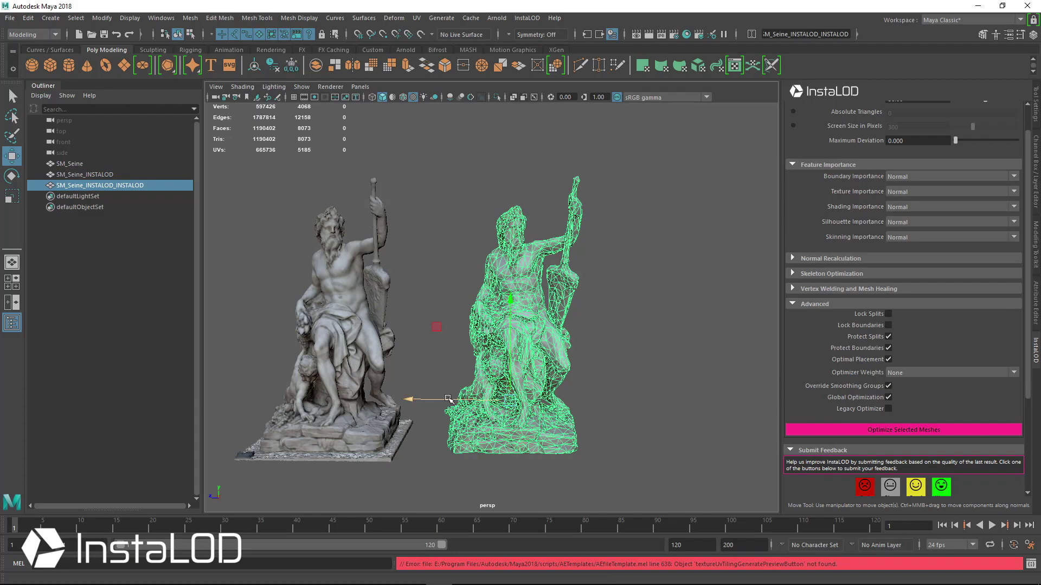
Move the 50 percent optimized statue sideways, clear of the remeshed statue, so the versions stand in a row
{"action": "left_click_drag", "start_coordinate": [448, 398], "coordinate": [598, 399]}
{"action": "middle_click_drag", "start_coordinate": [598, 399], "coordinate": [456, 378], "text": "alt"}
{"action": "left_click_drag", "start_coordinate": [456, 378], "coordinate": [391, 227], "text": "alt"}
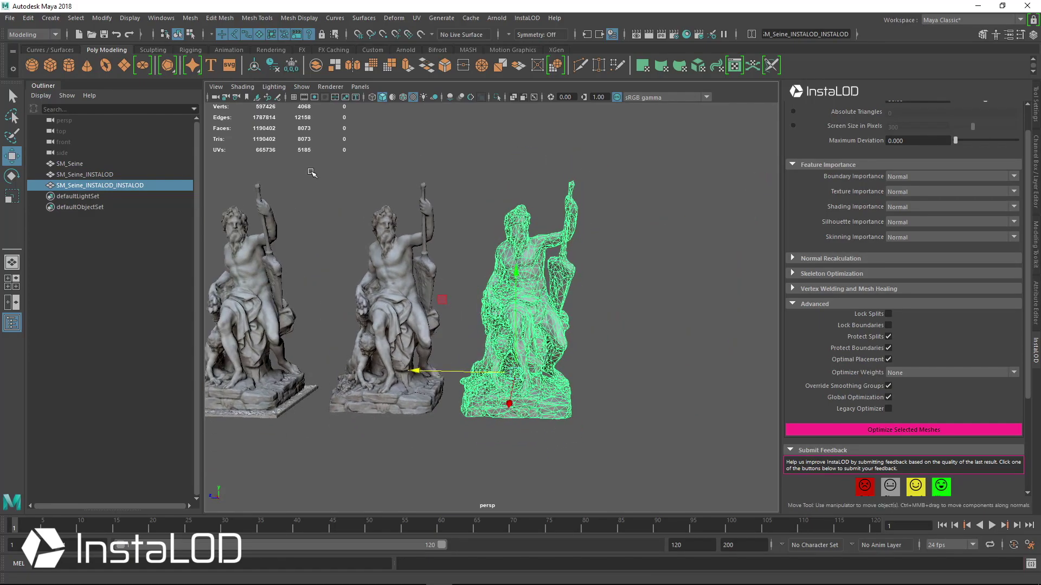
{"action": "left_click_drag", "start_coordinate": [439, 318], "coordinate": [415, 325], "text": "alt"}
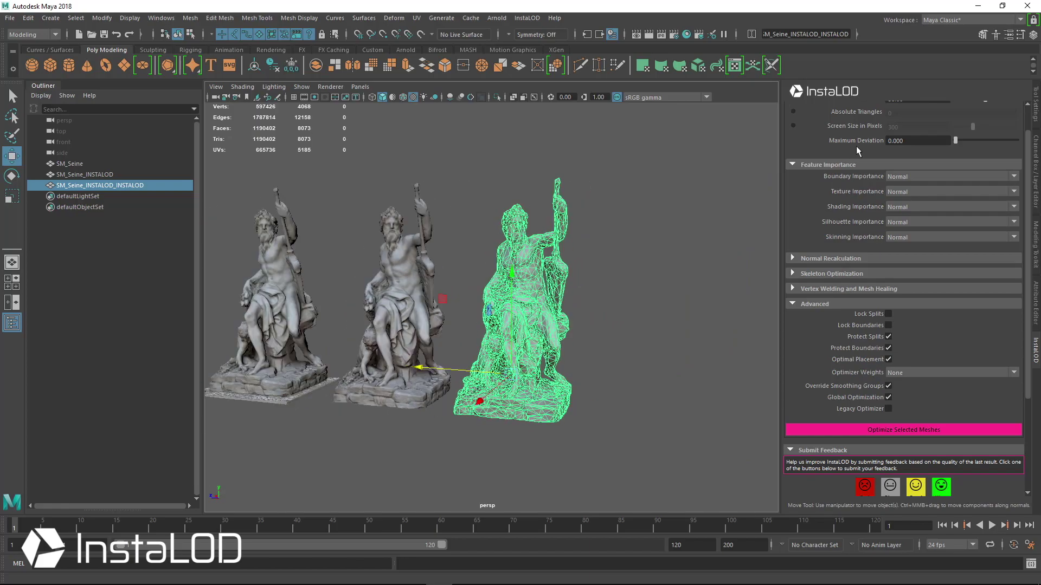
Set the triangle percentage to 10 and optimize the selected 50 percent statue again
{"action": "scroll", "coordinate": [911, 205], "scroll_direction": "up", "scroll_amount": 1}
{"action": "left_click_drag", "start_coordinate": [918, 131], "coordinate": [840, 127]}
{"action": "type", "text": "10"}
{"action": "key", "text": "Return"}
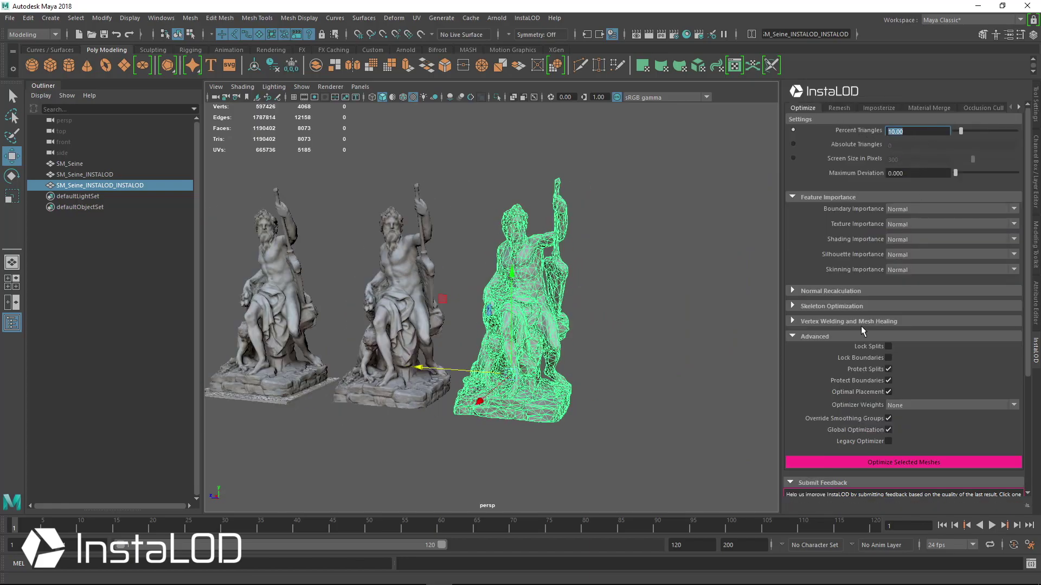
{"action": "left_click", "coordinate": [896, 463]}
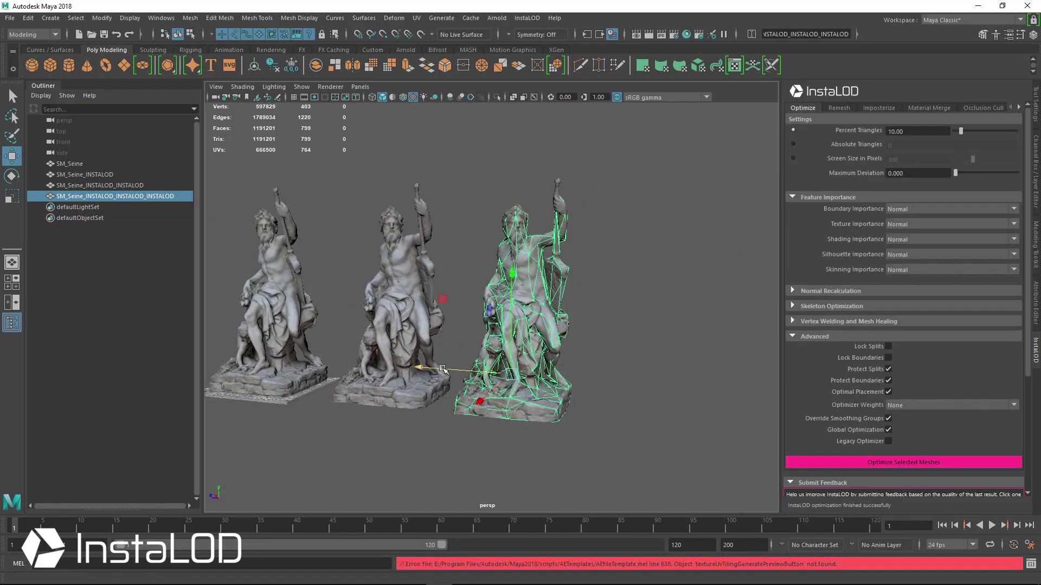
Move the 10 percent optimized statue to the end of the row, beside its 50 percent source, and deselect it
{"action": "left_click_drag", "start_coordinate": [443, 170], "coordinate": [637, 177], "text": "alt"}
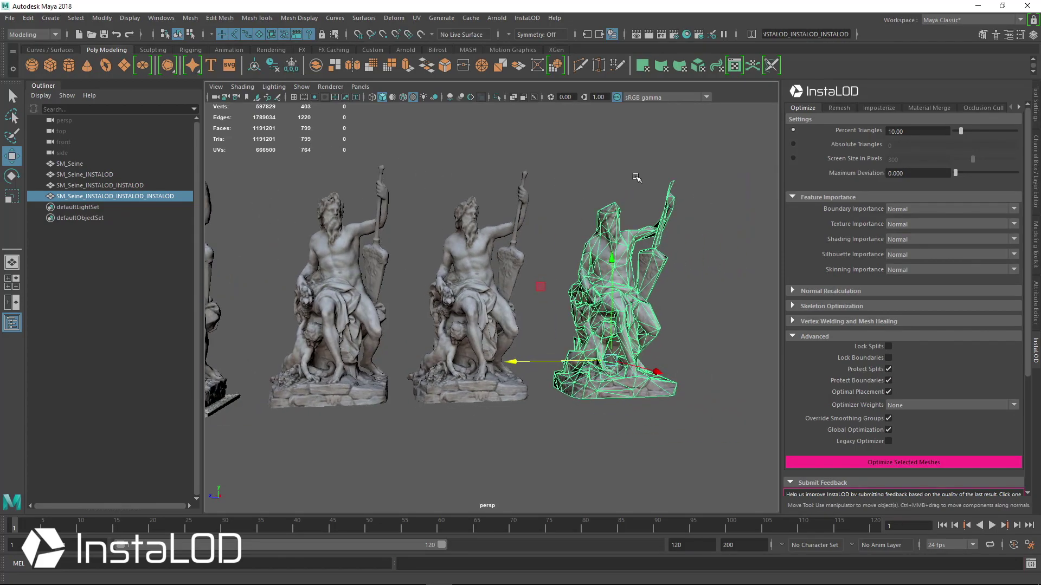
{"action": "left_click", "coordinate": [636, 177]}
{"action": "scroll", "coordinate": [591, 261], "scroll_direction": "down", "scroll_amount": 4}
{"action": "left_click_drag", "start_coordinate": [544, 293], "coordinate": [155, 355], "text": "alt"}
{"action": "scroll", "coordinate": [365, 352], "scroll_direction": "up", "scroll_amount": 4}
{"action": "middle_click_drag", "start_coordinate": [393, 345], "coordinate": [485, 358], "text": "alt"}
{"action": "left_click_drag", "start_coordinate": [485, 358], "coordinate": [463, 350], "text": "alt"}
Select the original and the reduced statues one by one to compare their wireframe density and polygon counts
{"action": "left_click", "coordinate": [365, 295]}
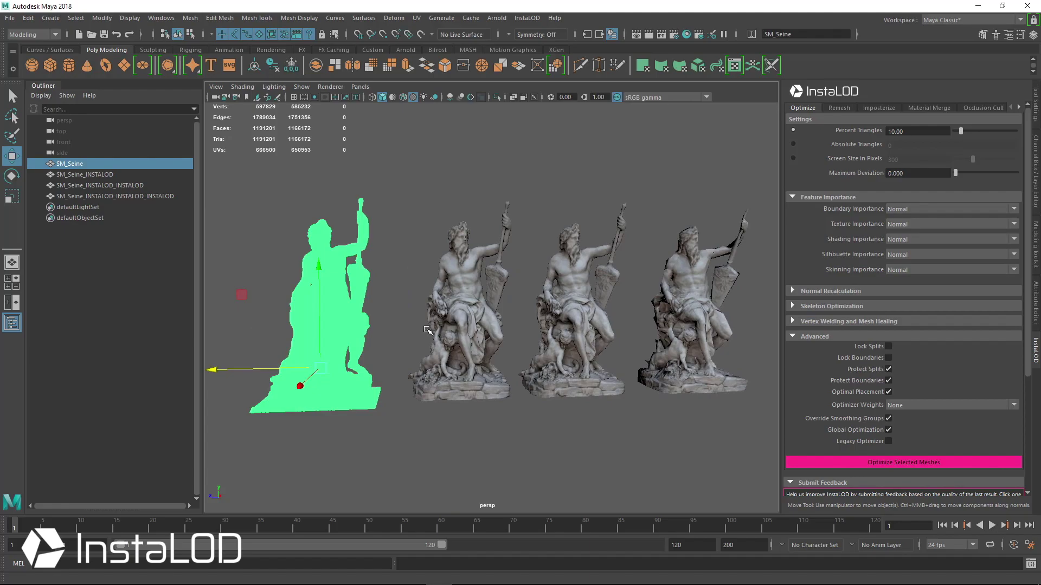
{"action": "left_click", "coordinate": [465, 276]}
{"action": "left_click", "coordinate": [575, 274]}
{"action": "left_click", "coordinate": [691, 279]}
{"action": "left_click", "coordinate": [579, 421]}
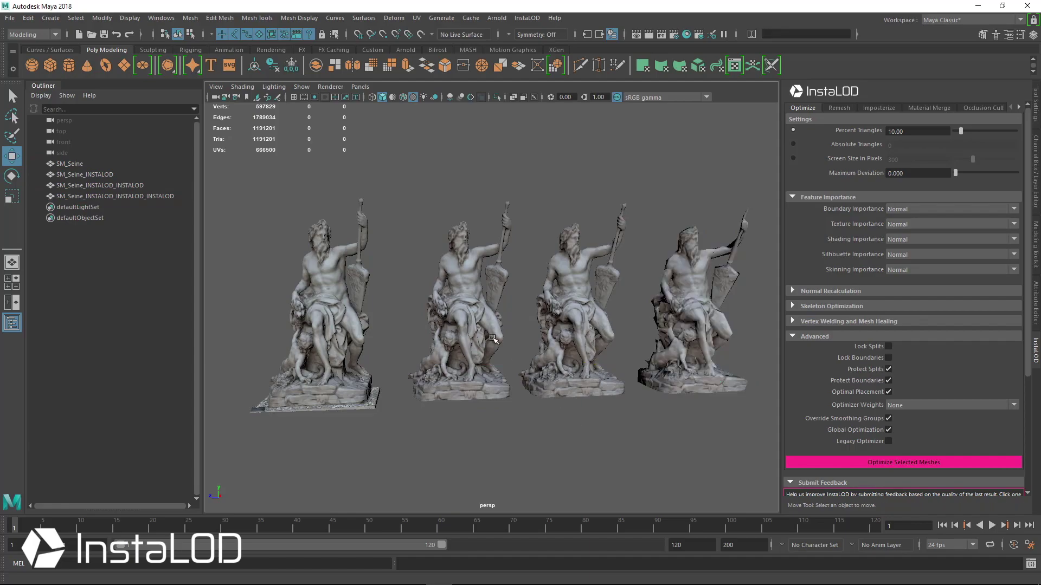
{"action": "left_click", "coordinate": [489, 347]}
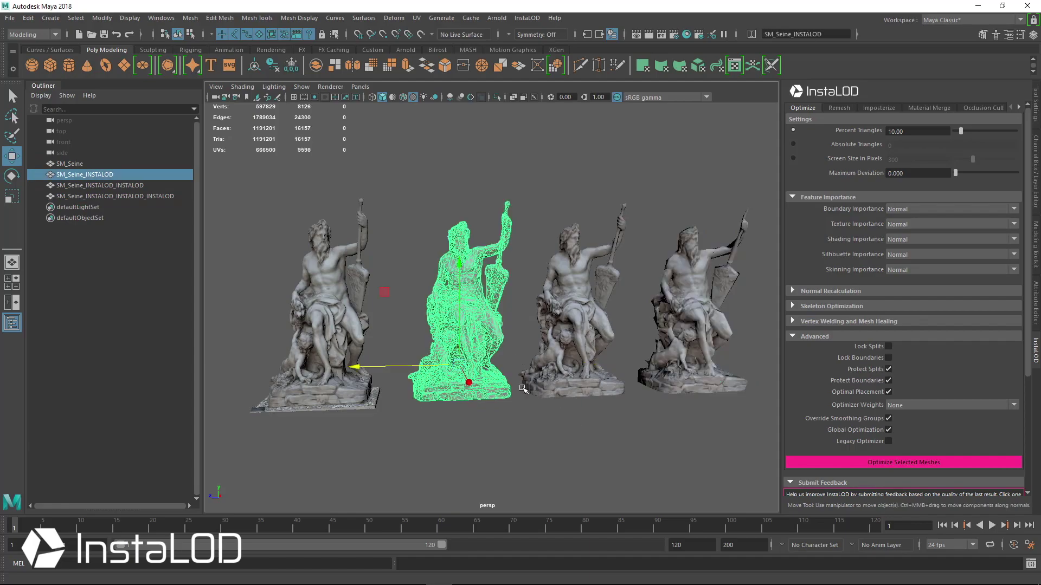
{"action": "left_click", "coordinate": [618, 440]}
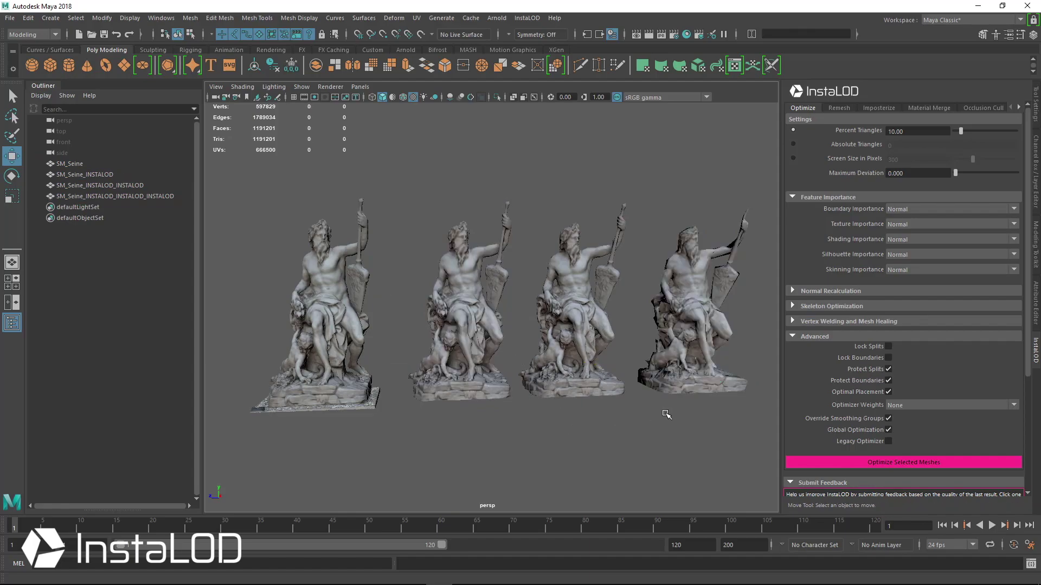
{"action": "left_click_drag", "start_coordinate": [666, 415], "coordinate": [596, 427], "text": "alt"}
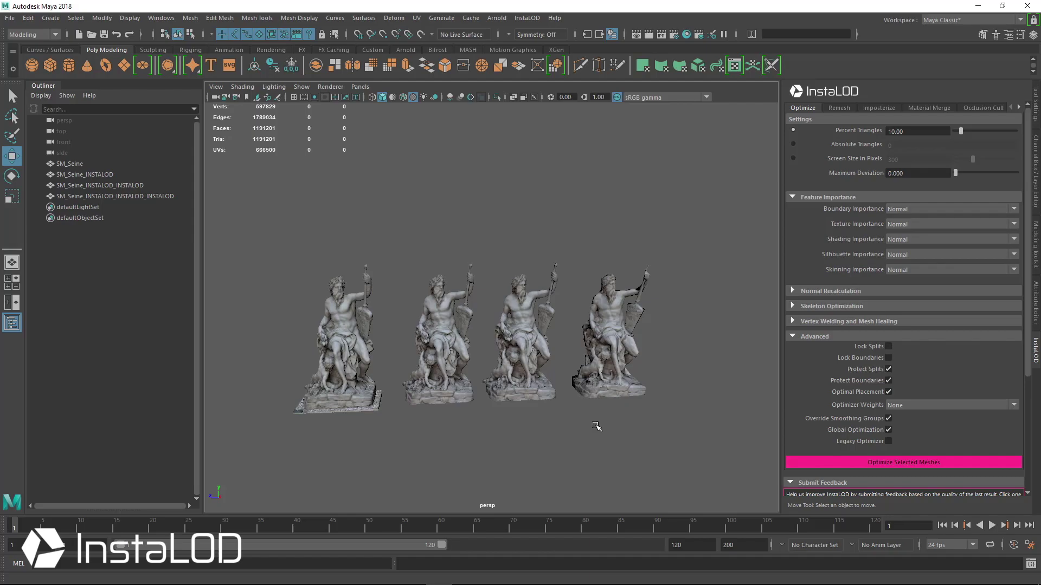
{"action": "left_click", "coordinate": [359, 317]}
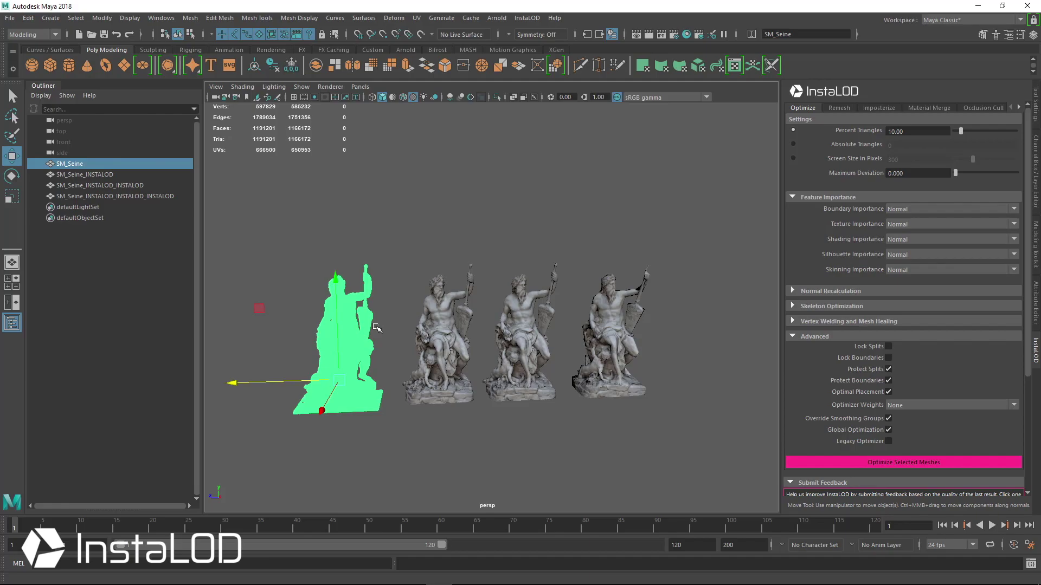
{"action": "left_click", "coordinate": [499, 428]}
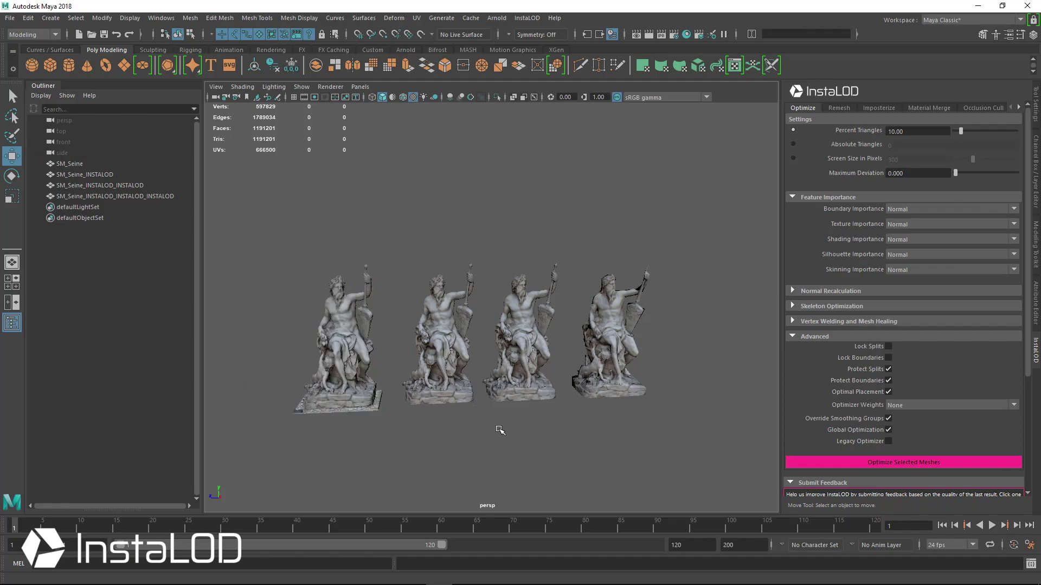
Select the three reduced statues together, review the InstaLOD Remesh and Optimize settings, and clear the selection
{"action": "left_click_drag", "start_coordinate": [432, 292], "coordinate": [703, 464]}
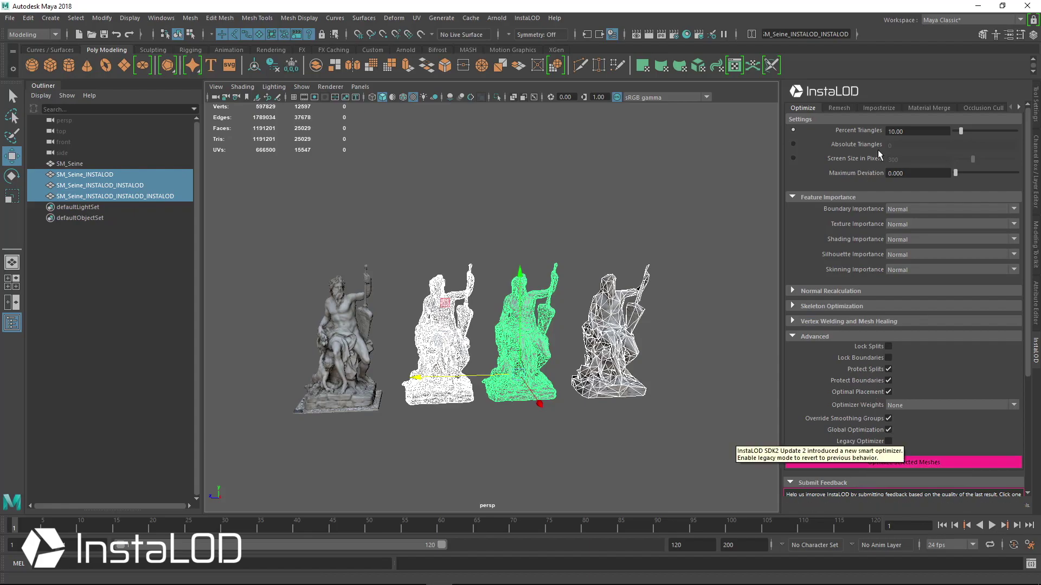
{"action": "left_click", "coordinate": [839, 107]}
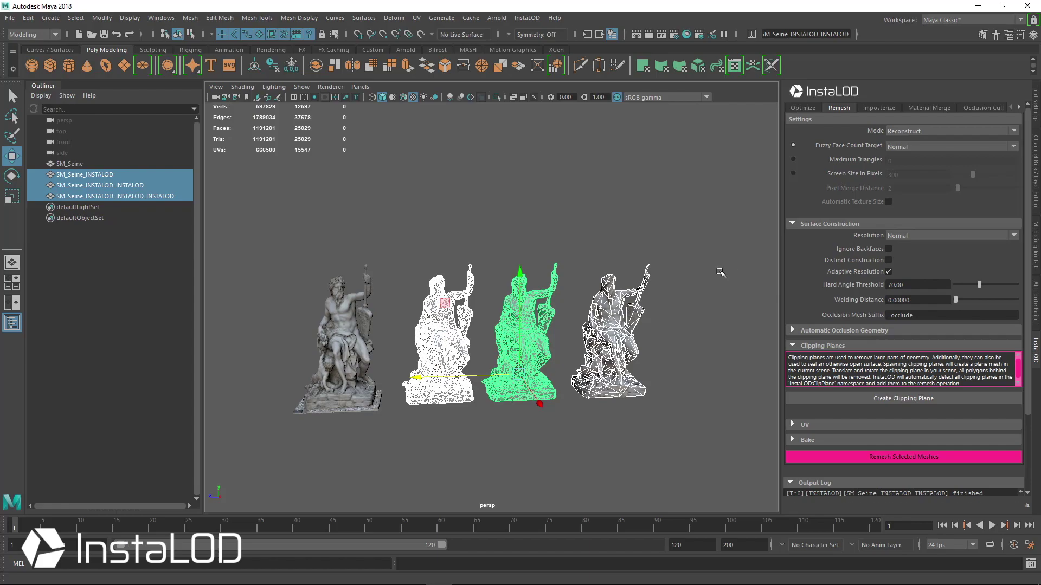
{"action": "left_click", "coordinate": [803, 108]}
{"action": "left_click", "coordinate": [708, 319]}
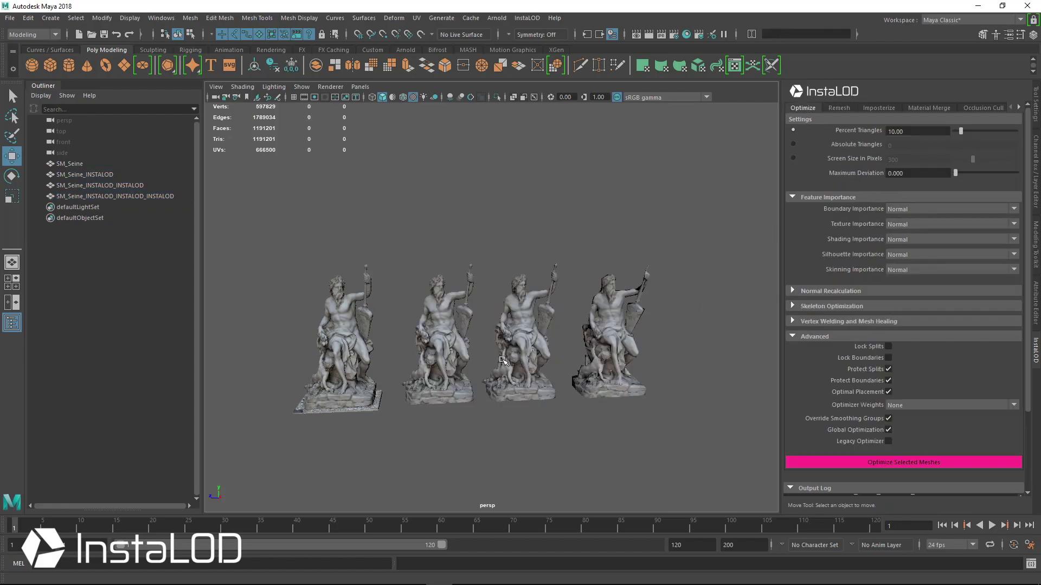
{"action": "left_click_drag", "start_coordinate": [503, 360], "coordinate": [528, 316], "text": "alt"}
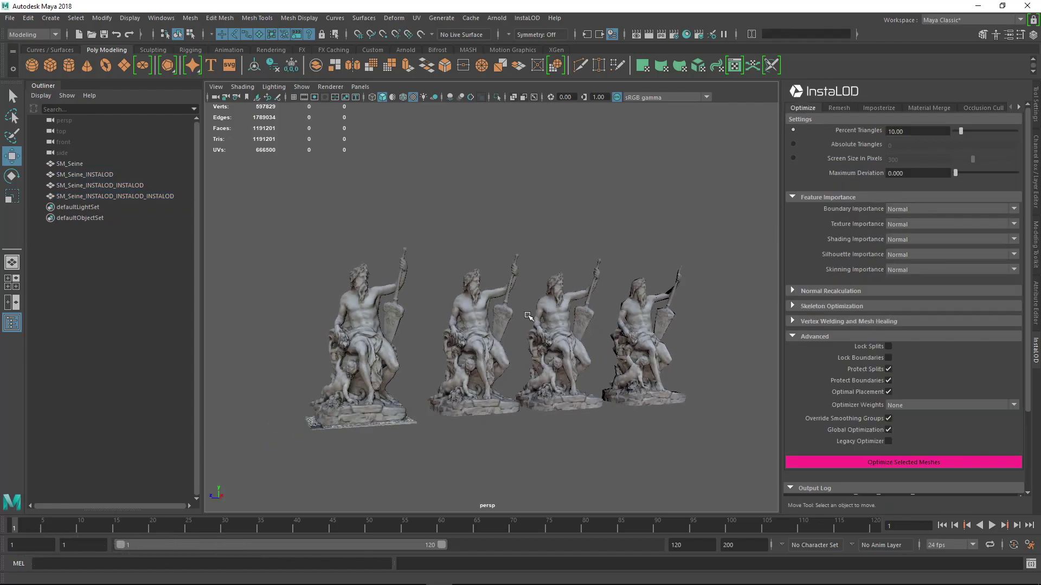